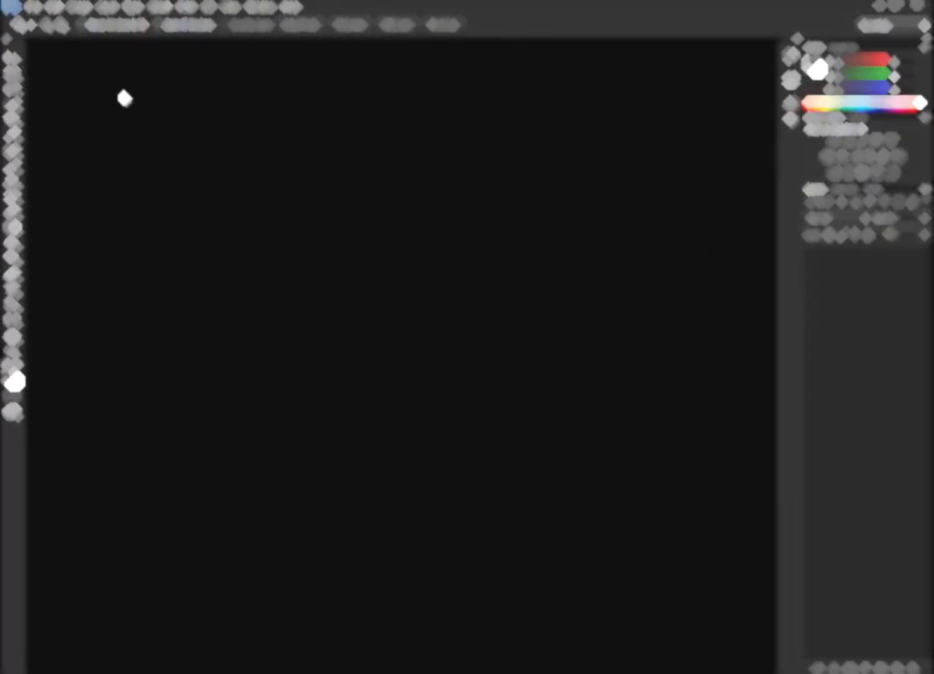
Step: Open the white Ford Mustang photo from the Downloads folder
click(33, 6)
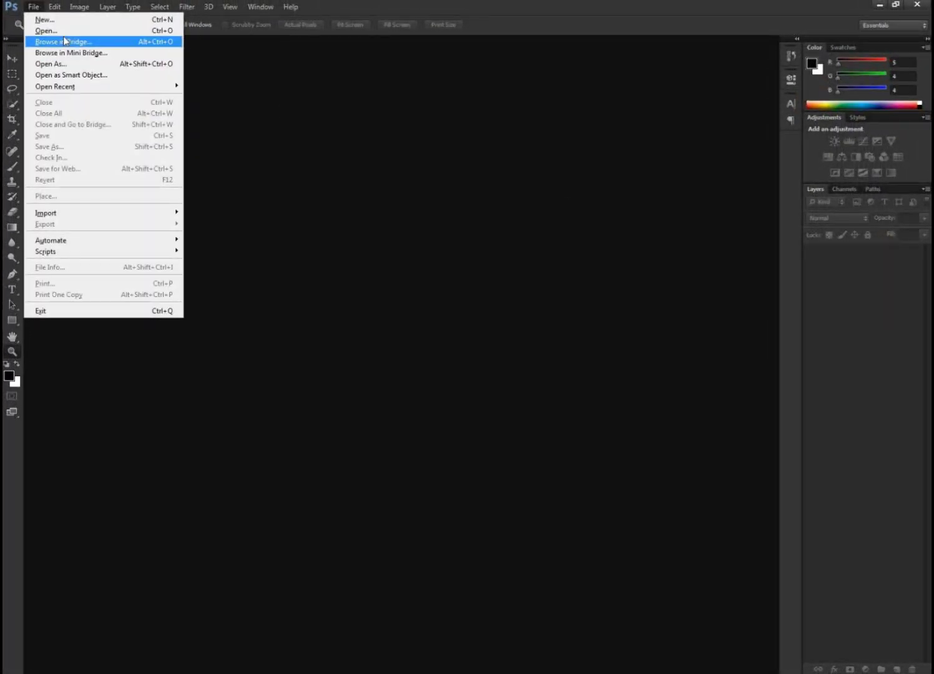
click(93, 32)
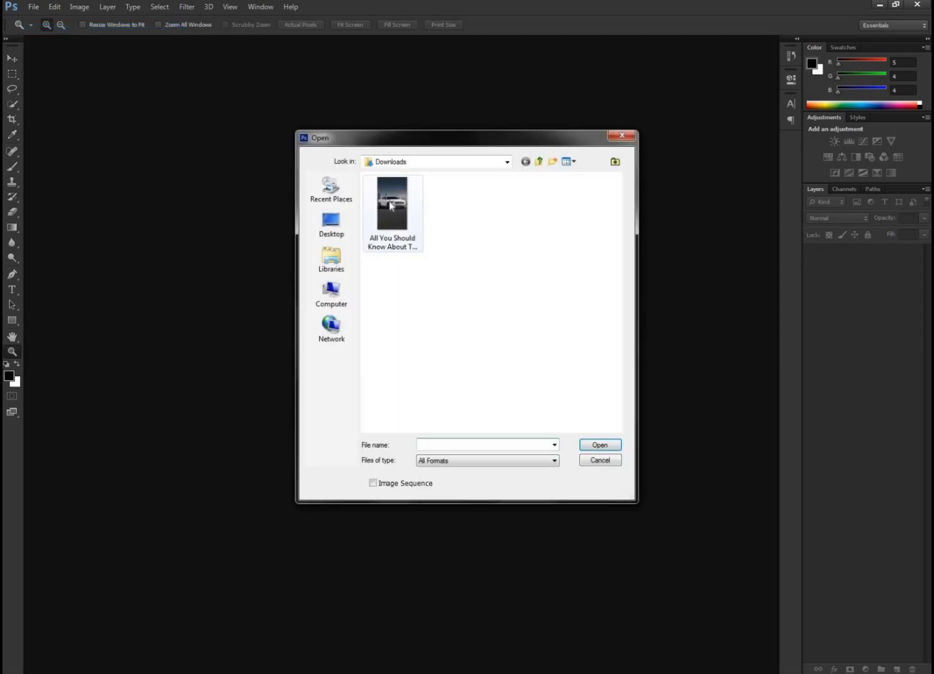
click(405, 216)
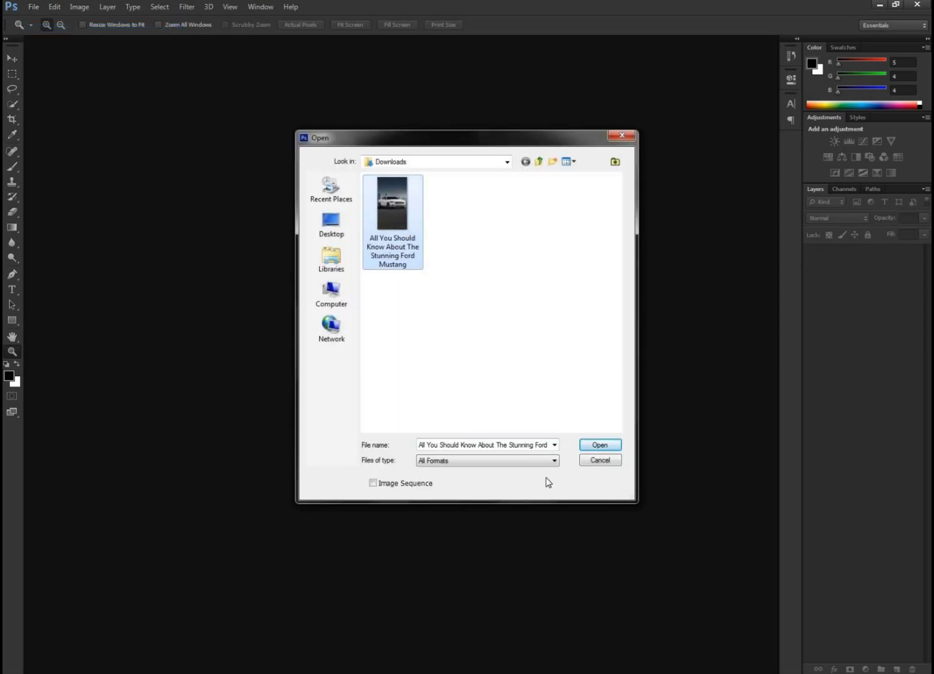
click(617, 445)
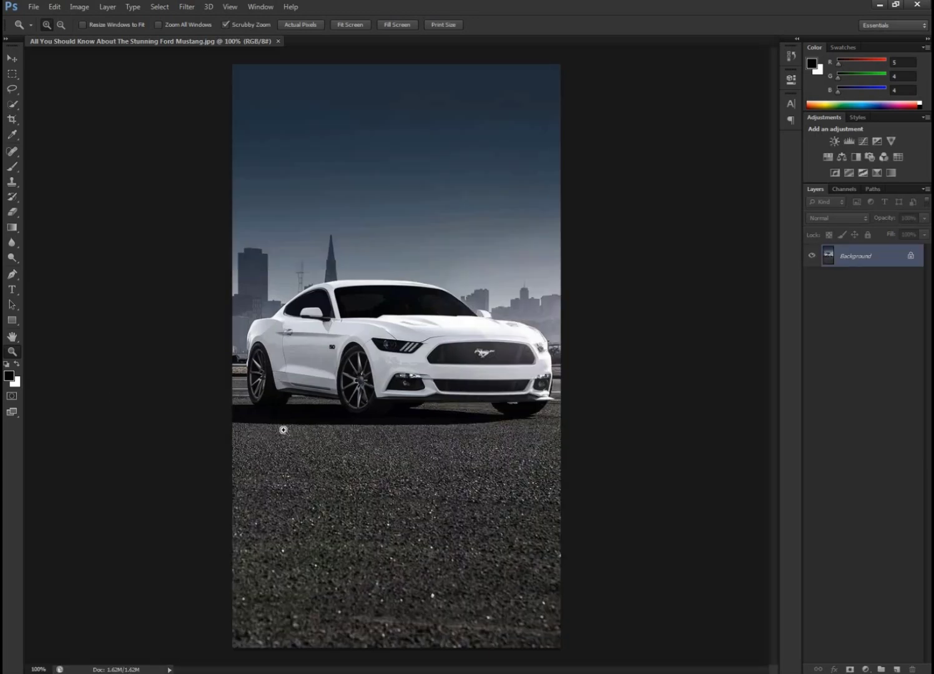
Step: Scrubby-zoom on the car and pan until the Mustang fills the window
click(351, 410)
drag(351, 409, 304, 409)
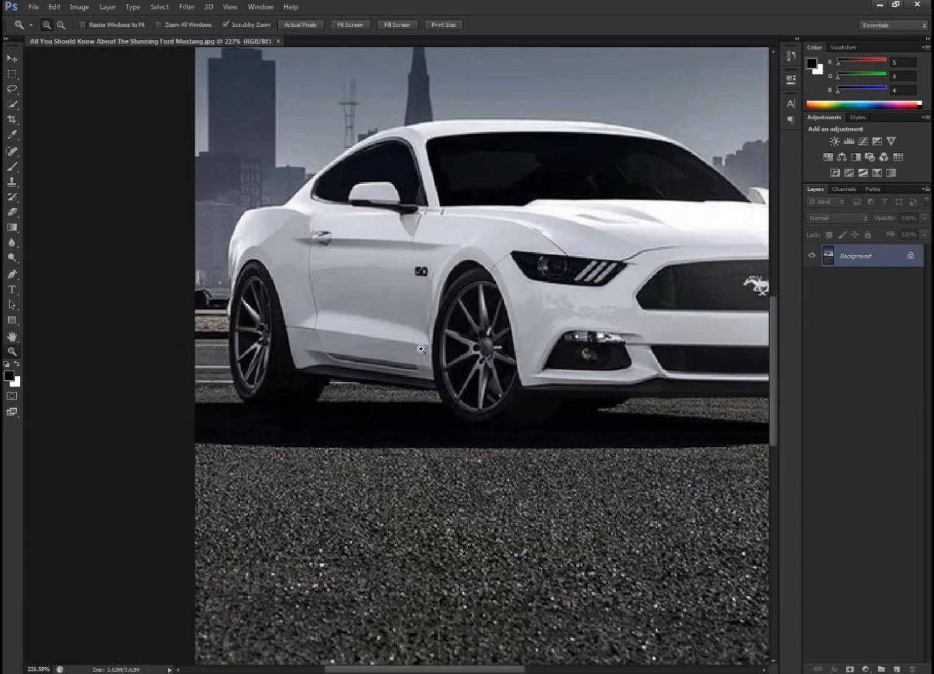
drag(567, 329, 486, 374)
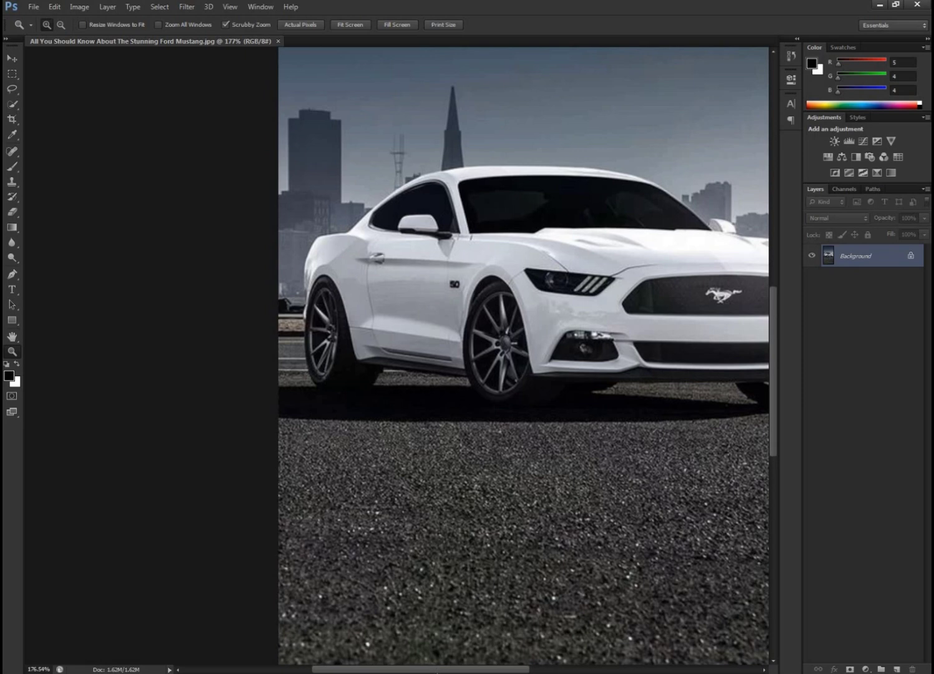
drag(439, 670, 482, 666)
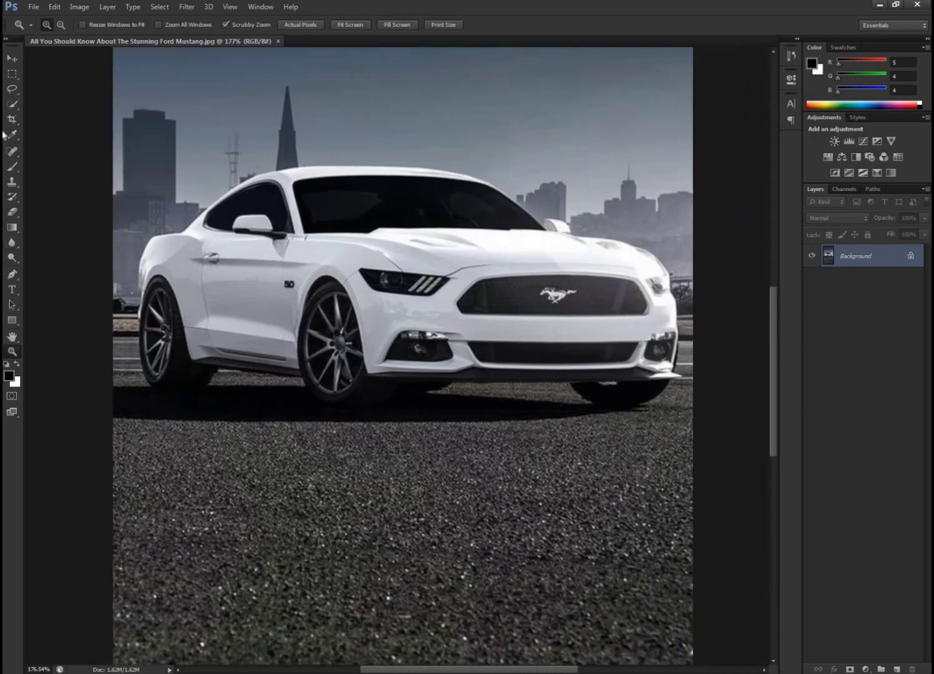
Step: Switch to the Quick Selection tool with a 77 px brush
click(11, 105)
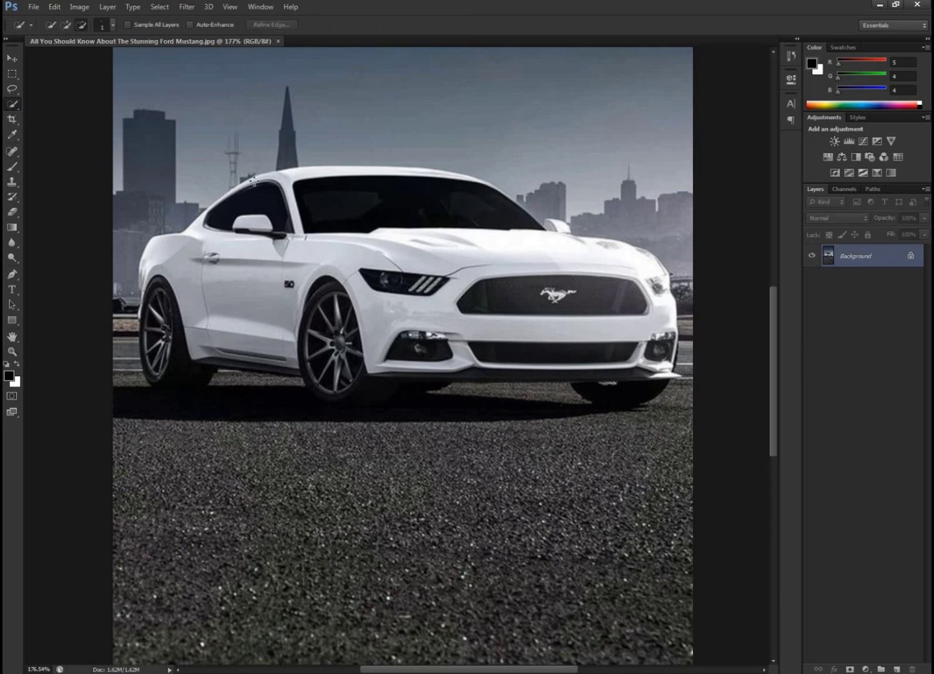
click(113, 25)
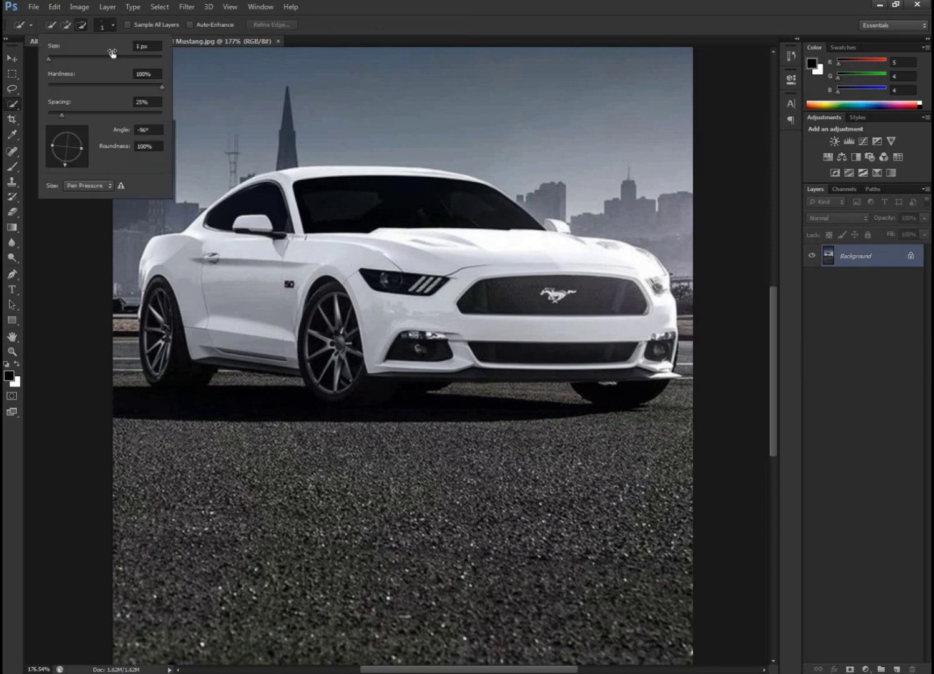
click(112, 53)
drag(98, 55, 61, 65)
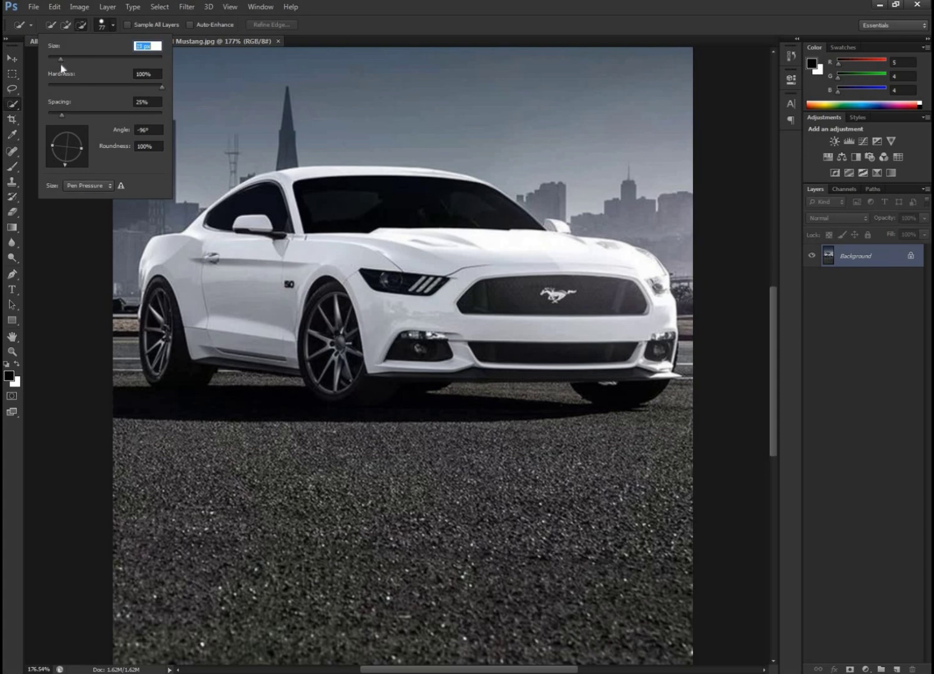
click(66, 25)
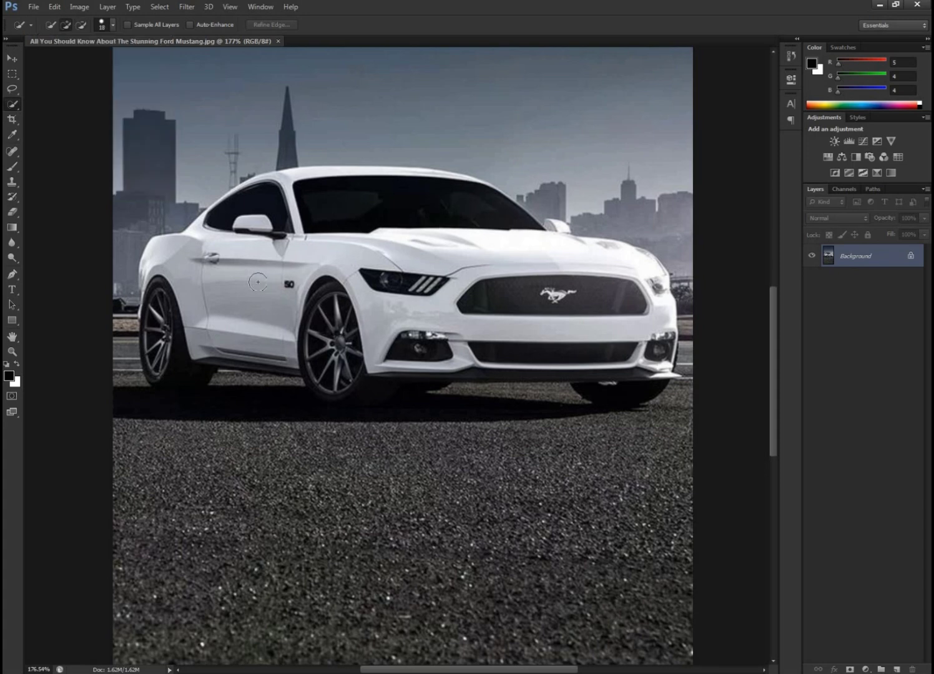
Step: Paint a selection over the car's rear fender, roof, windshield and hood
mouse_move(175, 253)
mouse_down()
mouse_move(158, 268)
mouse_move(265, 192)
mouse_up()
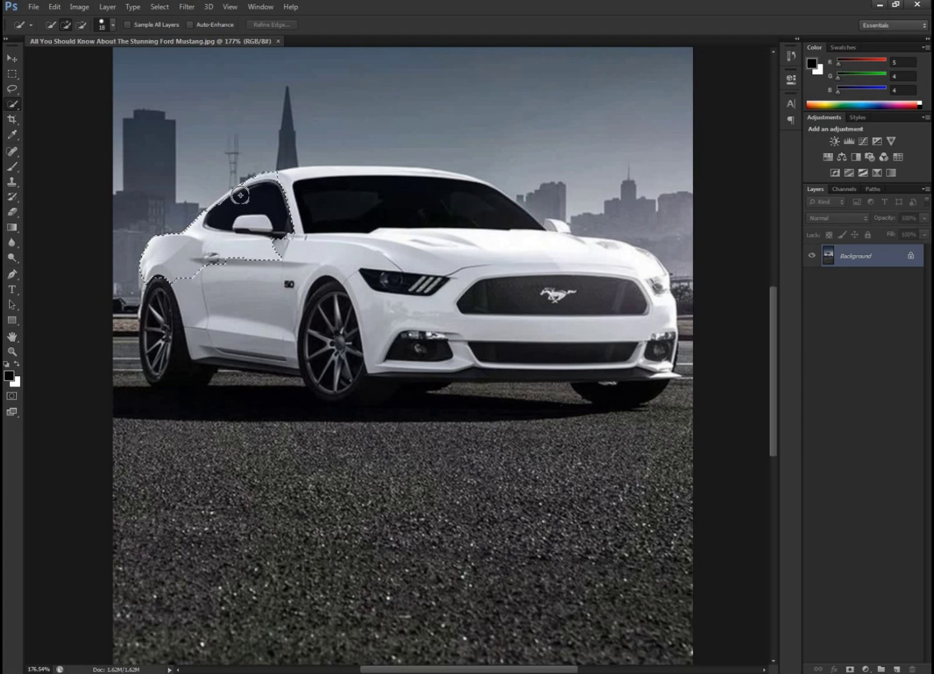
mouse_move(264, 192)
mouse_down()
mouse_move(354, 188)
mouse_move(434, 213)
mouse_move(494, 269)
mouse_move(556, 278)
mouse_move(575, 292)
mouse_move(397, 351)
mouse_move(536, 344)
mouse_move(633, 348)
mouse_move(653, 361)
mouse_move(665, 337)
mouse_up()
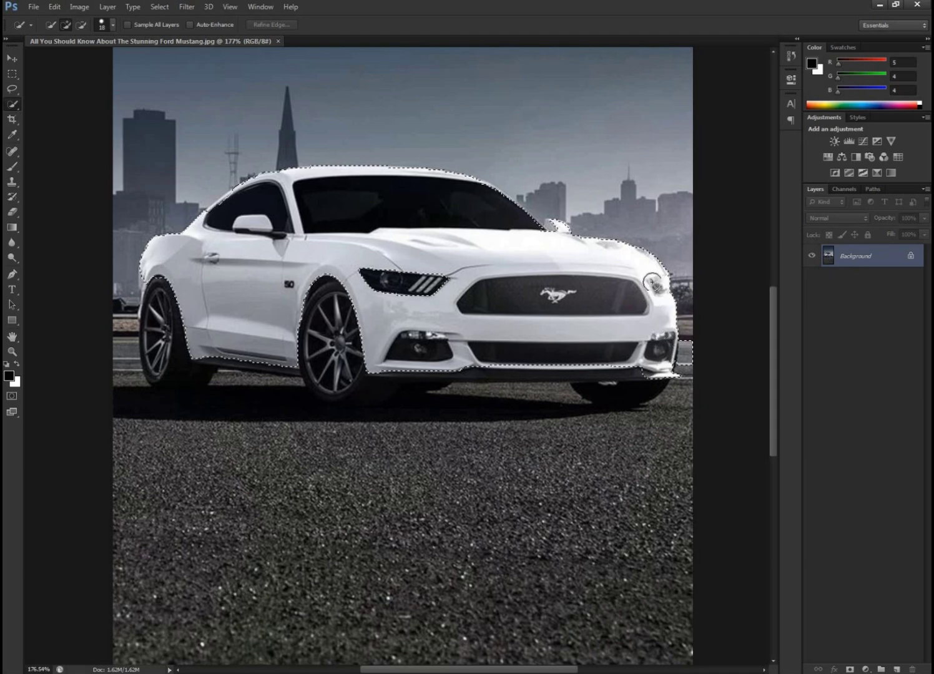
drag(593, 245, 567, 244)
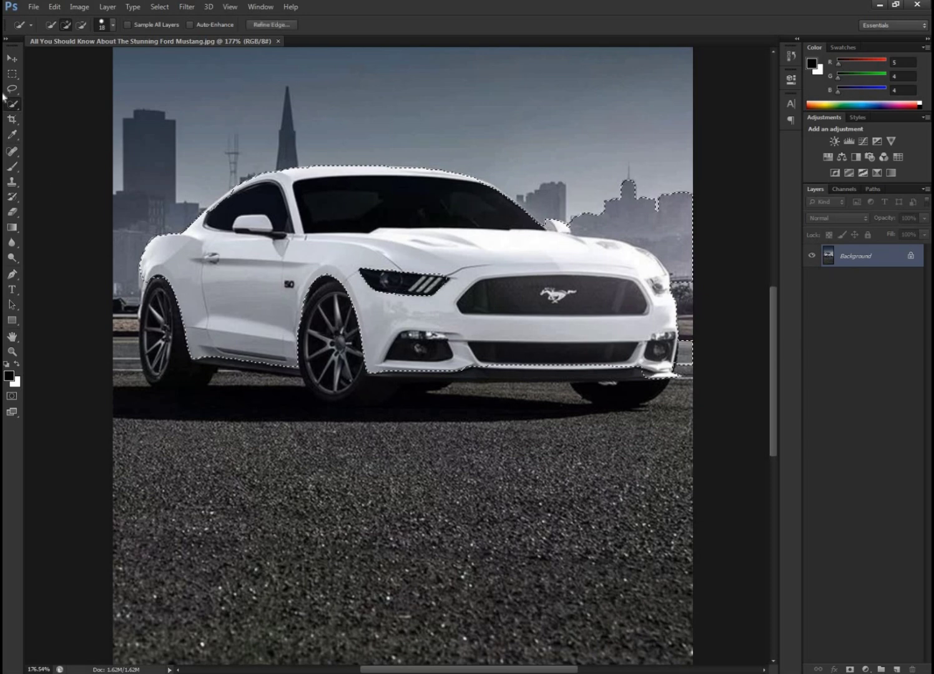
Step: Subtract the skyline beside the hood and the strip by the front bumper
click(81, 25)
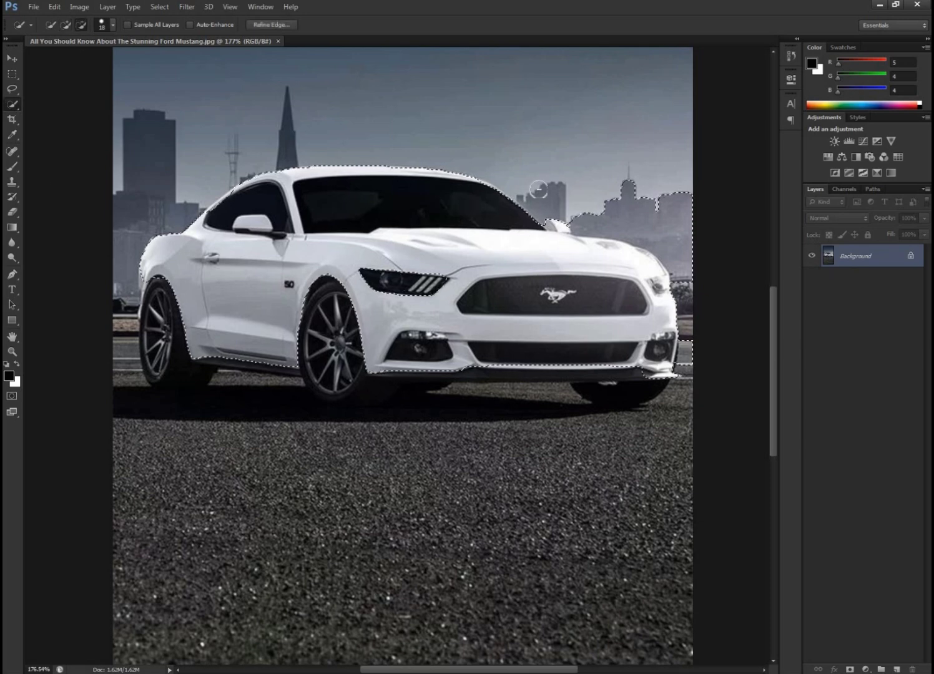
drag(582, 212, 661, 236)
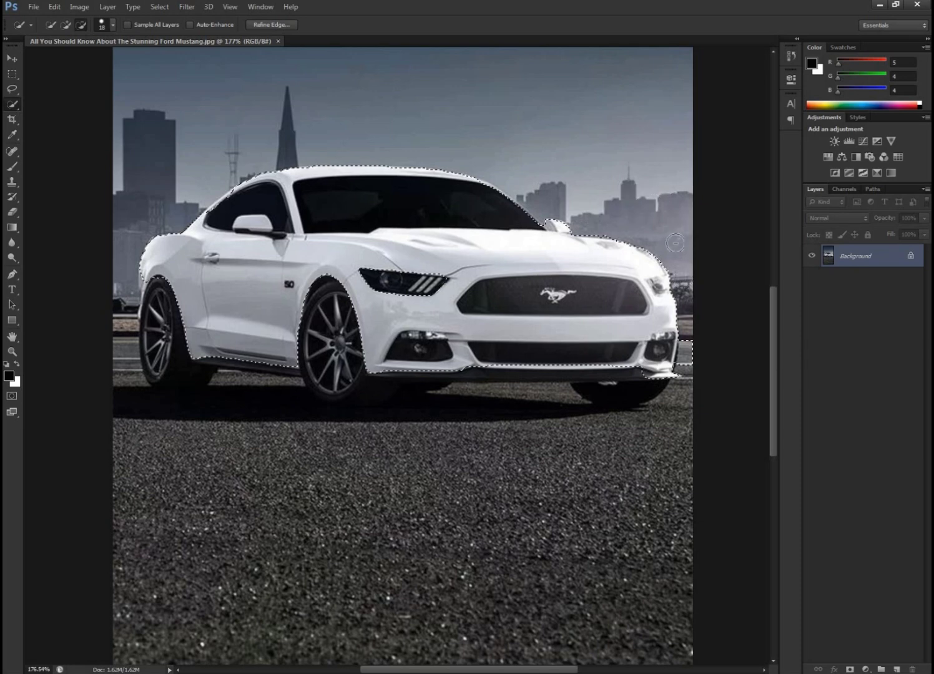
drag(688, 356, 687, 367)
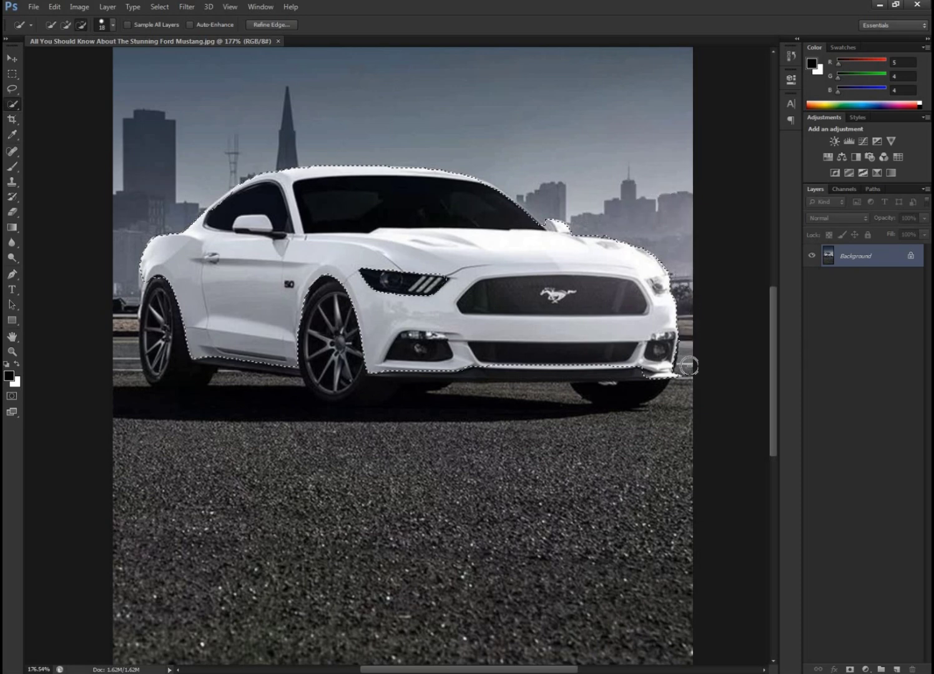
click(66, 24)
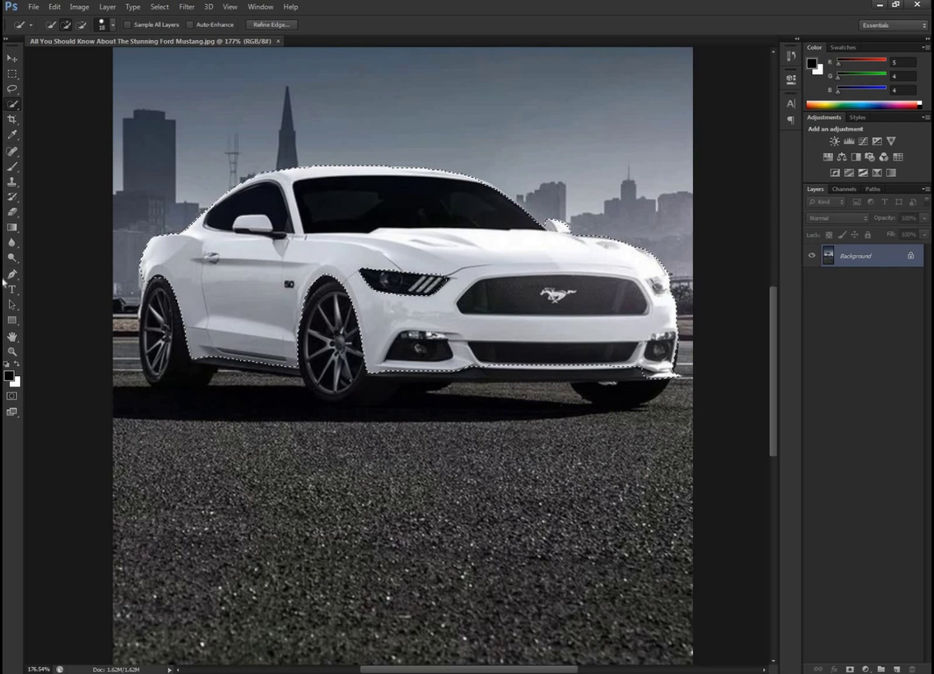
Step: Zoom in on the car and set the Quick Selection brush to 6 px
click(12, 351)
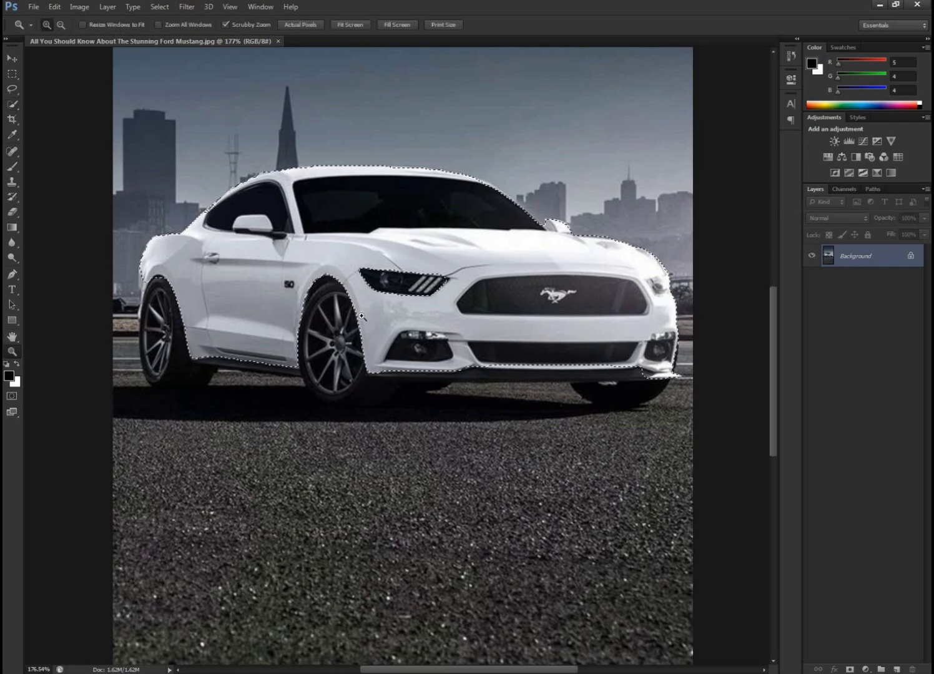
mouse_move(362, 317)
mouse_down()
mouse_move(406, 327)
mouse_move(361, 336)
mouse_up()
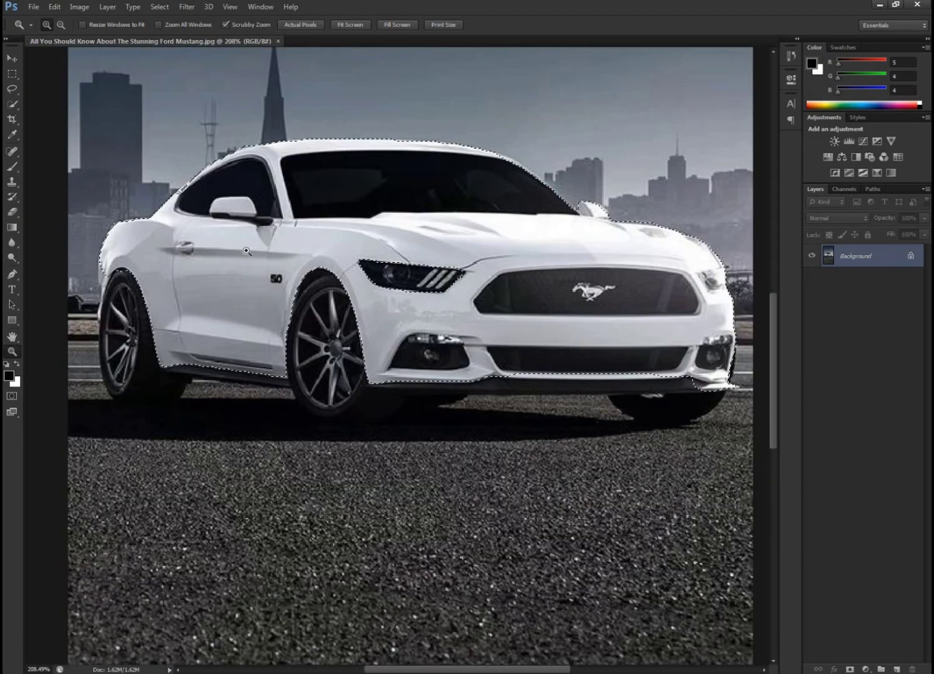
click(12, 104)
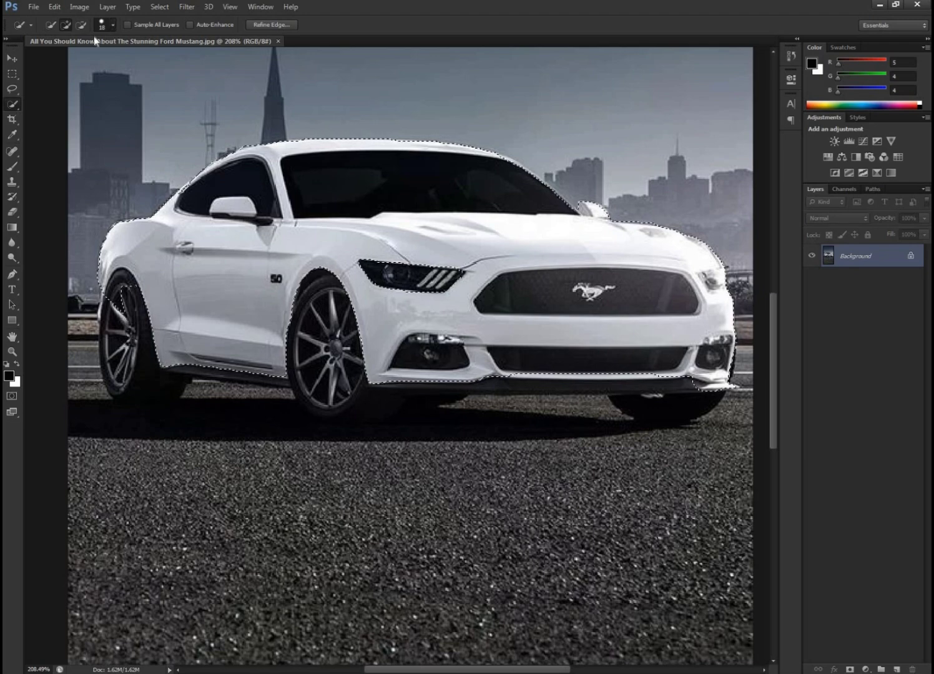
click(105, 25)
drag(56, 60, 51, 60)
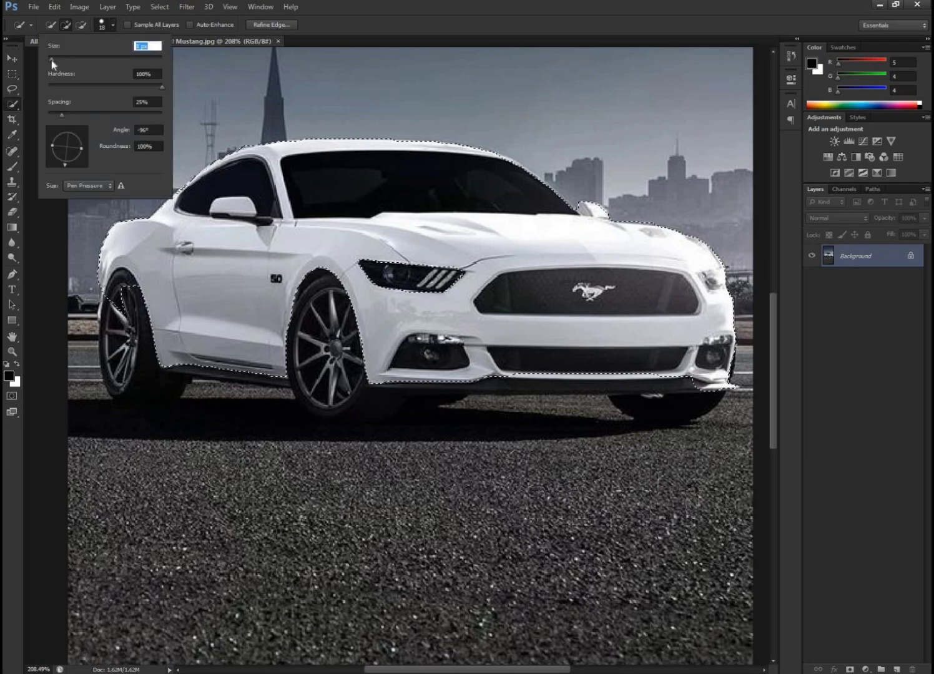
click(112, 102)
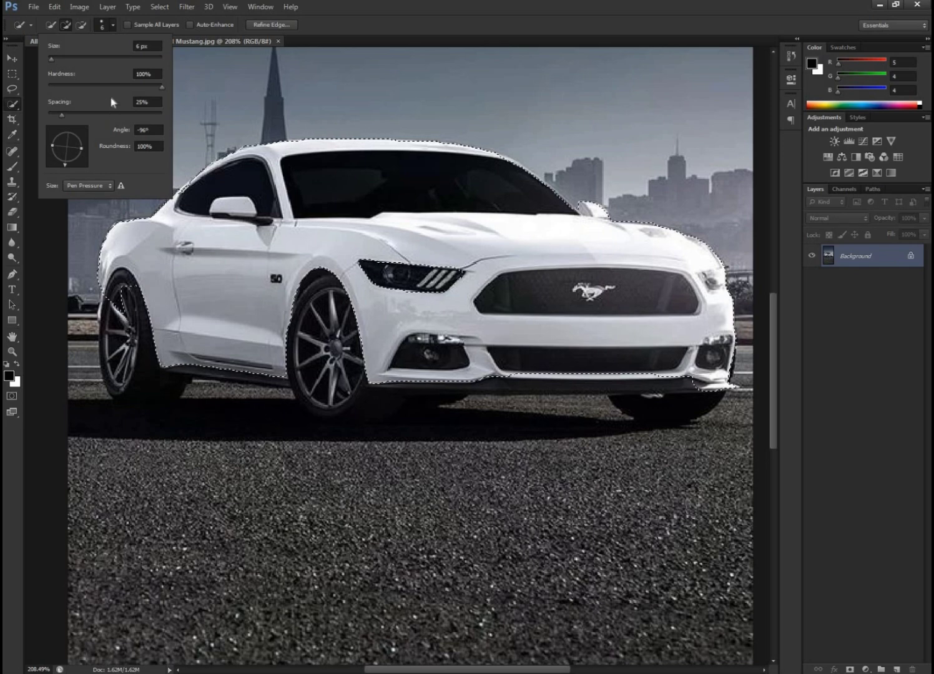
click(41, 297)
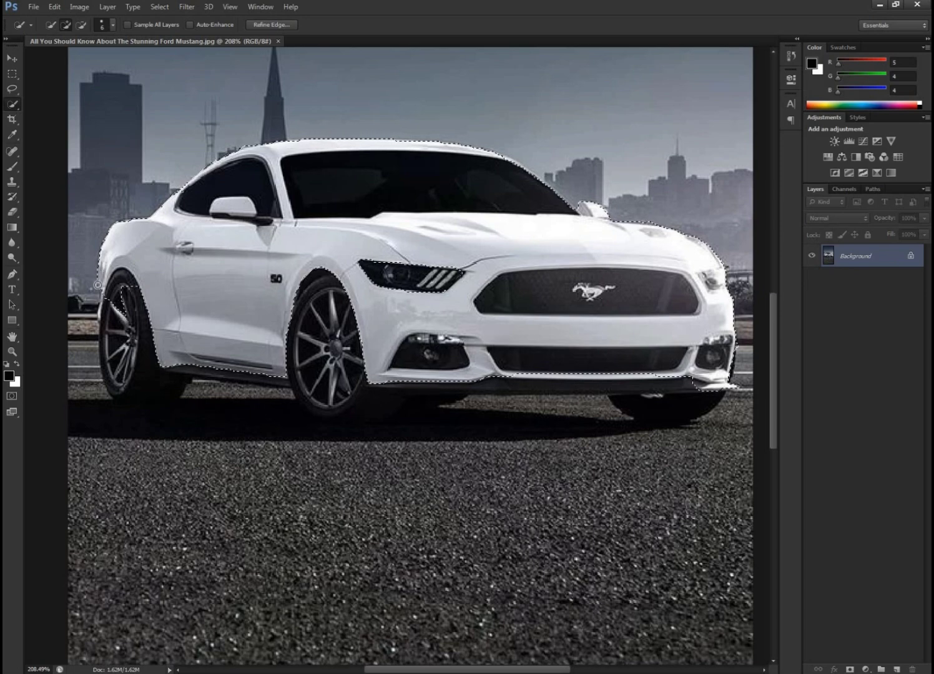
Step: Add the car's left rear edge and remove the left buildings and background strip
drag(97, 284, 101, 292)
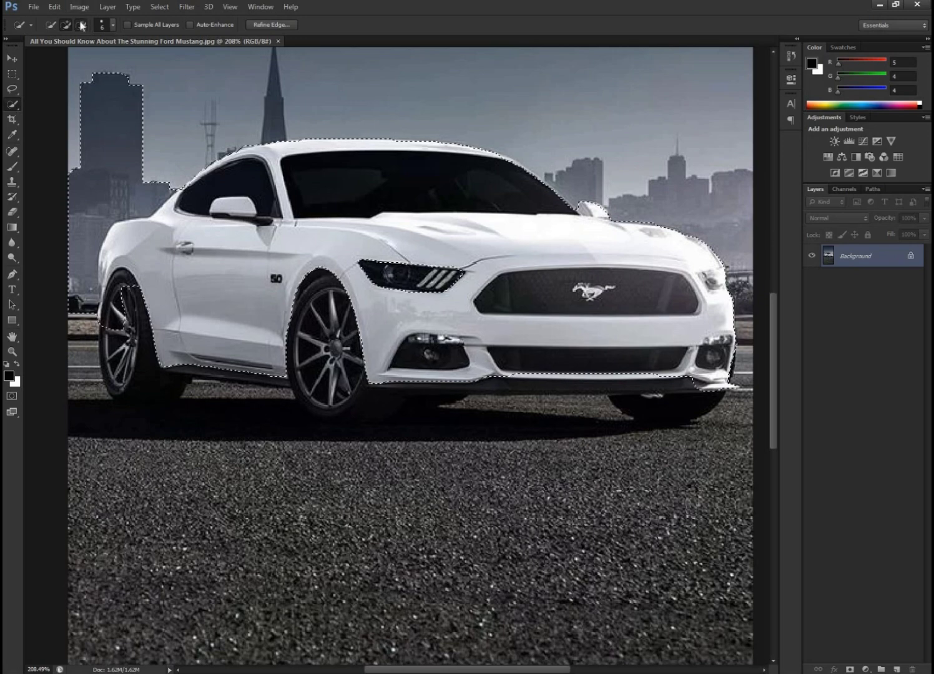
drag(77, 97, 110, 150)
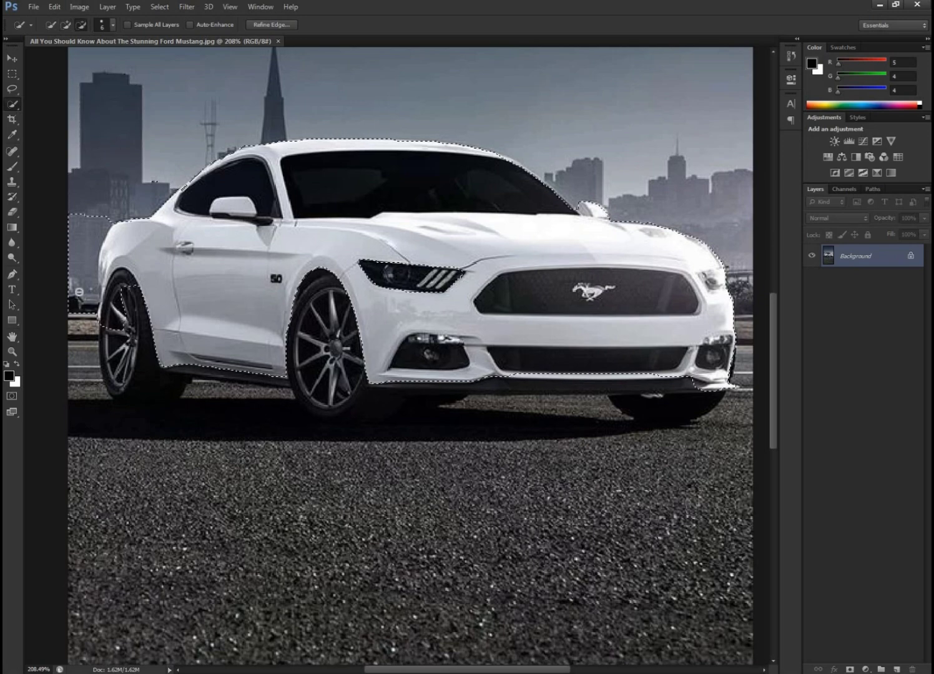
drag(79, 291, 84, 327)
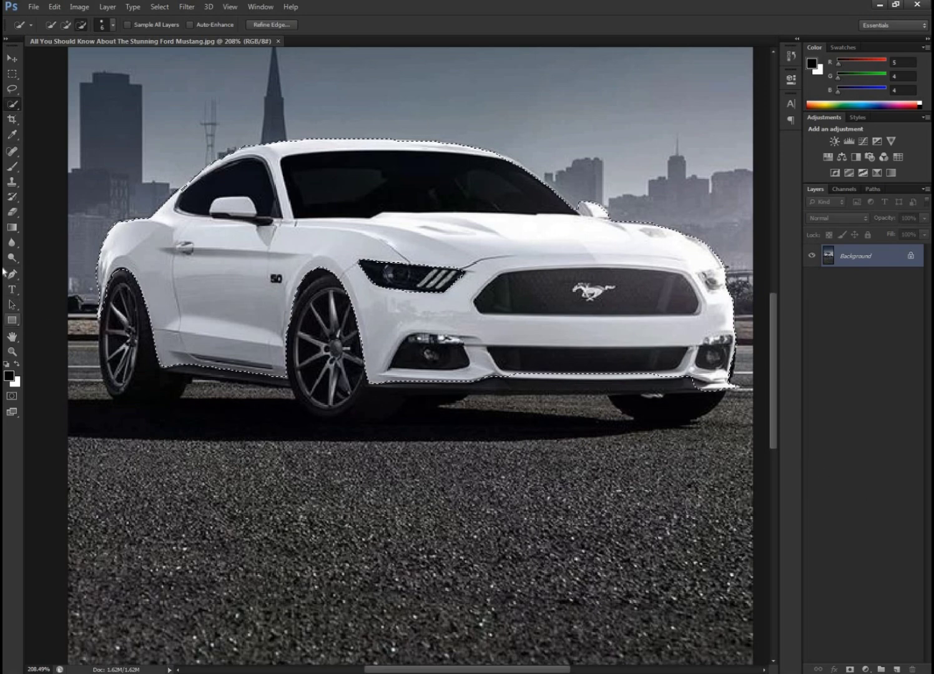
Step: Zoom in on the car's side and set up the Quick Selection brush in Add mode
click(11, 352)
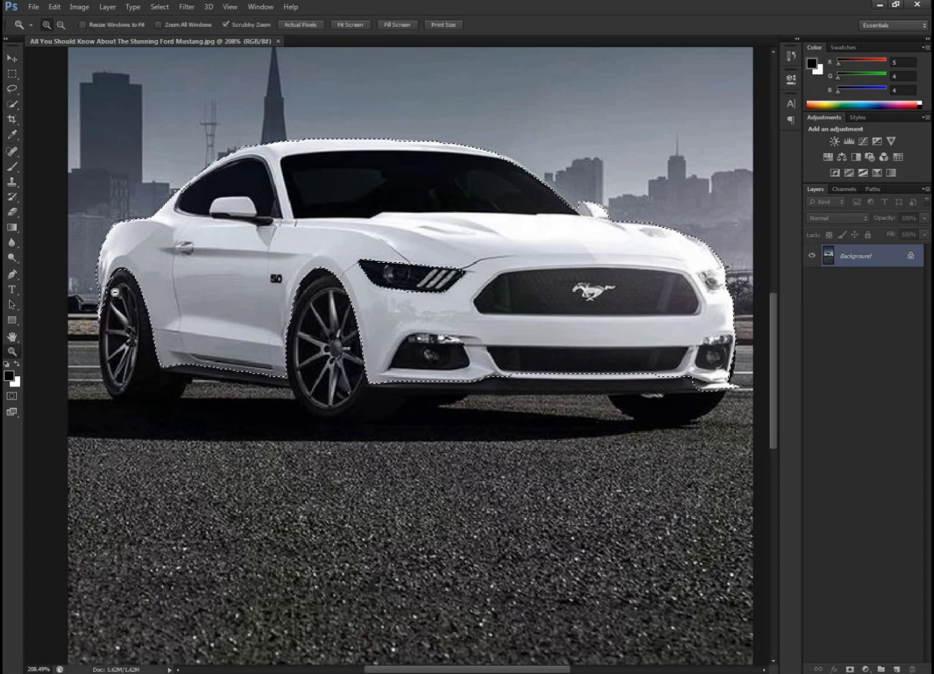
drag(105, 294, 161, 318)
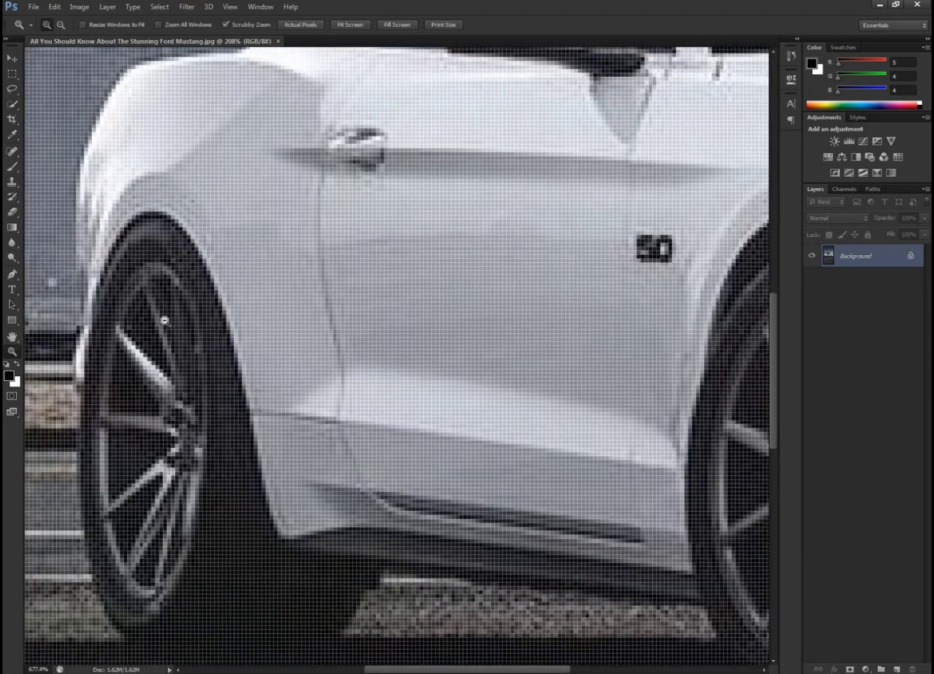
key(l)
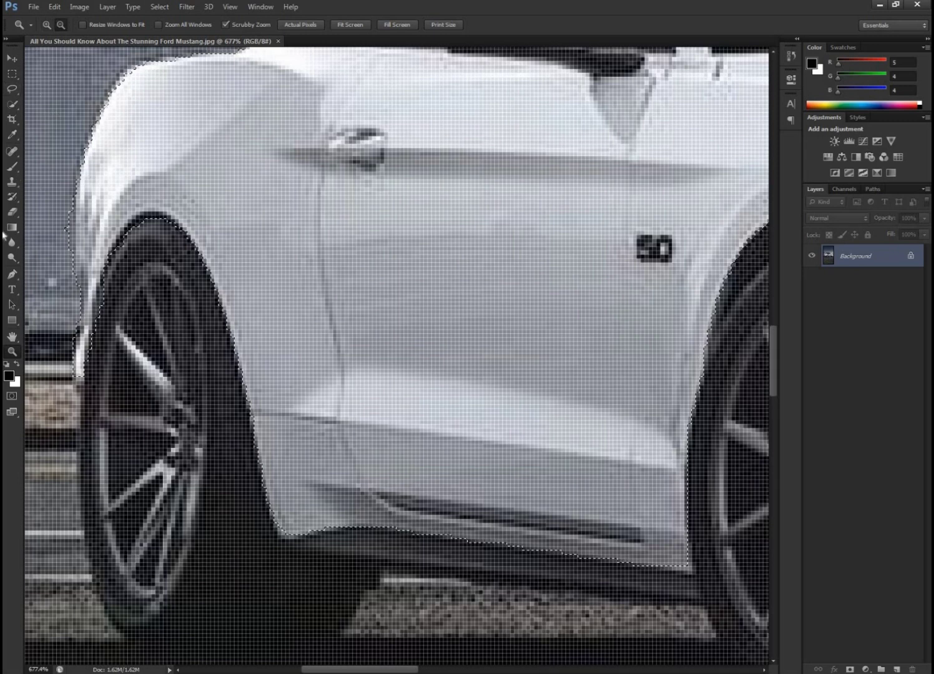
click(12, 103)
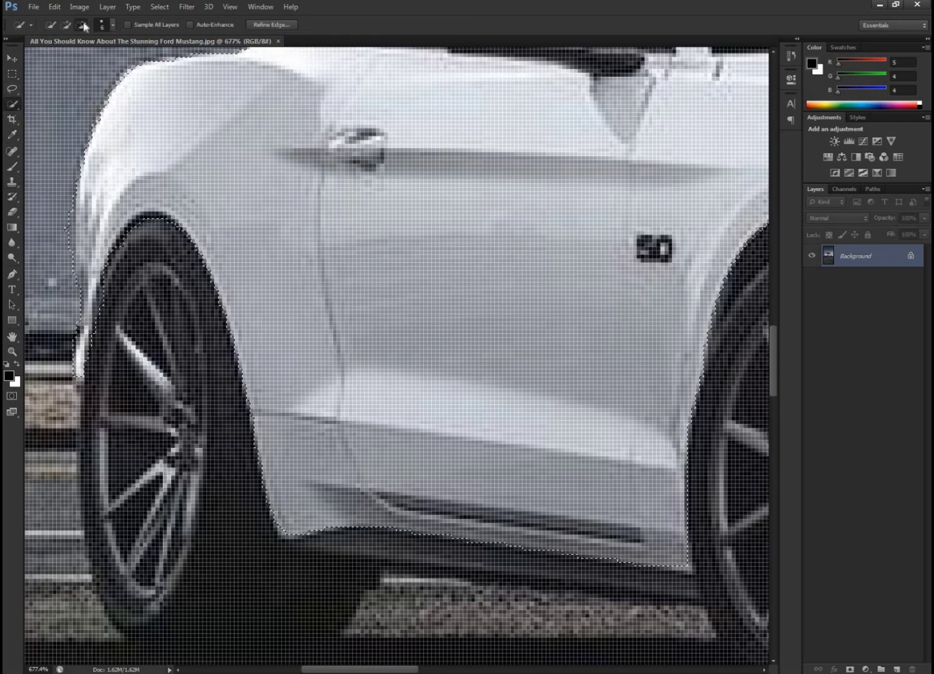
click(65, 24)
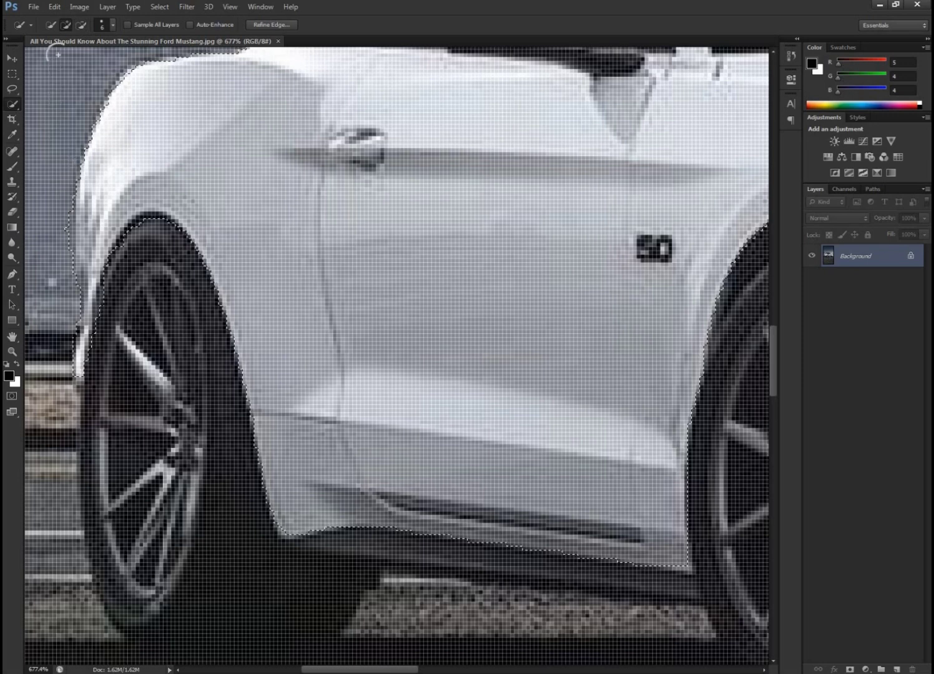
click(100, 28)
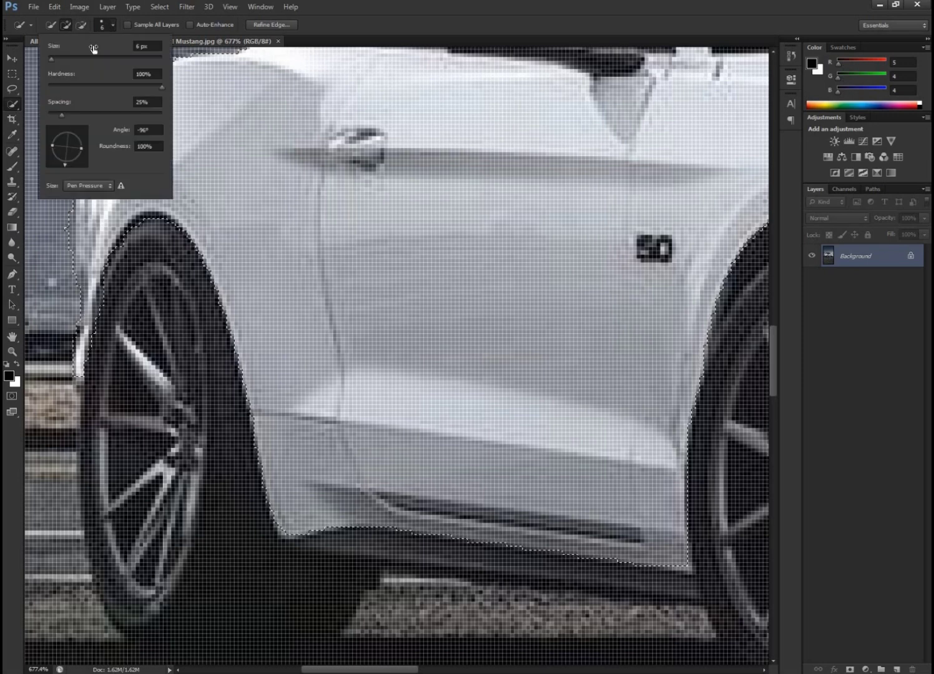
click(49, 59)
click(326, 25)
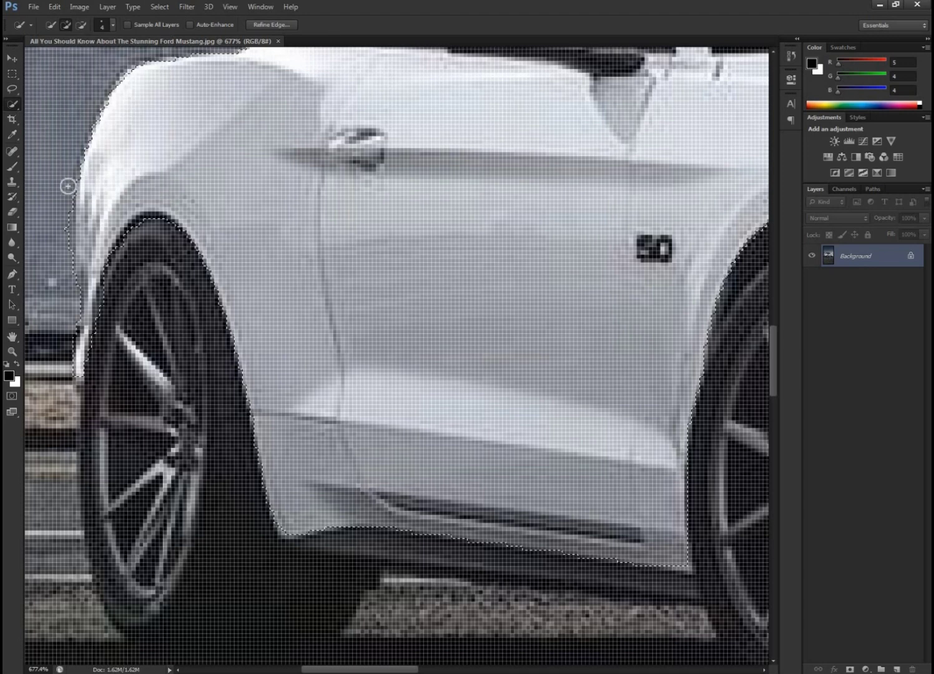
Step: Extend the selection along the lower rear corner and underside, subtracting the gravel strip
click(82, 25)
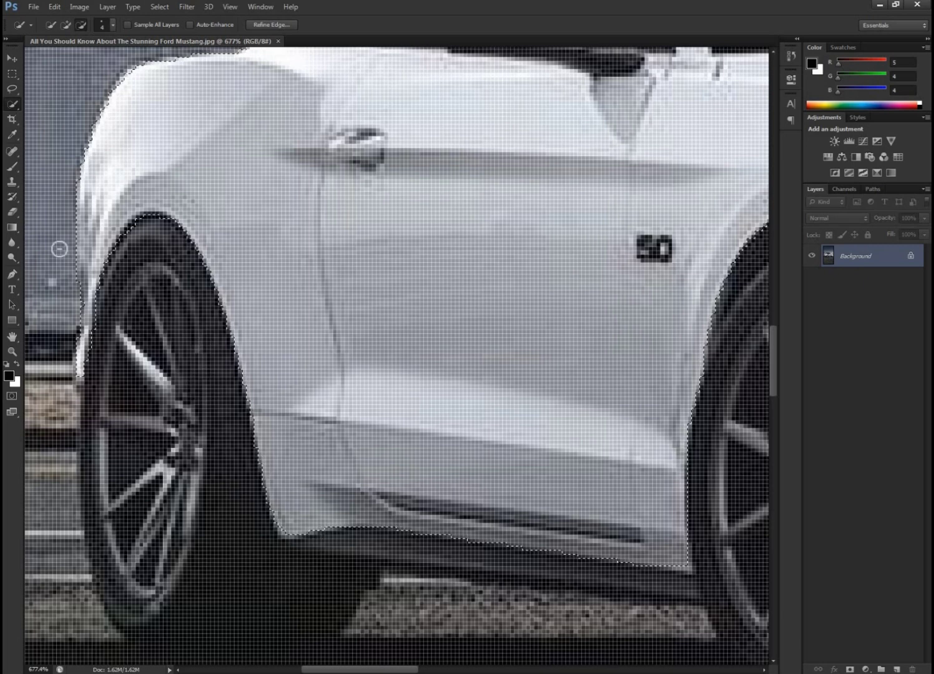
click(66, 25)
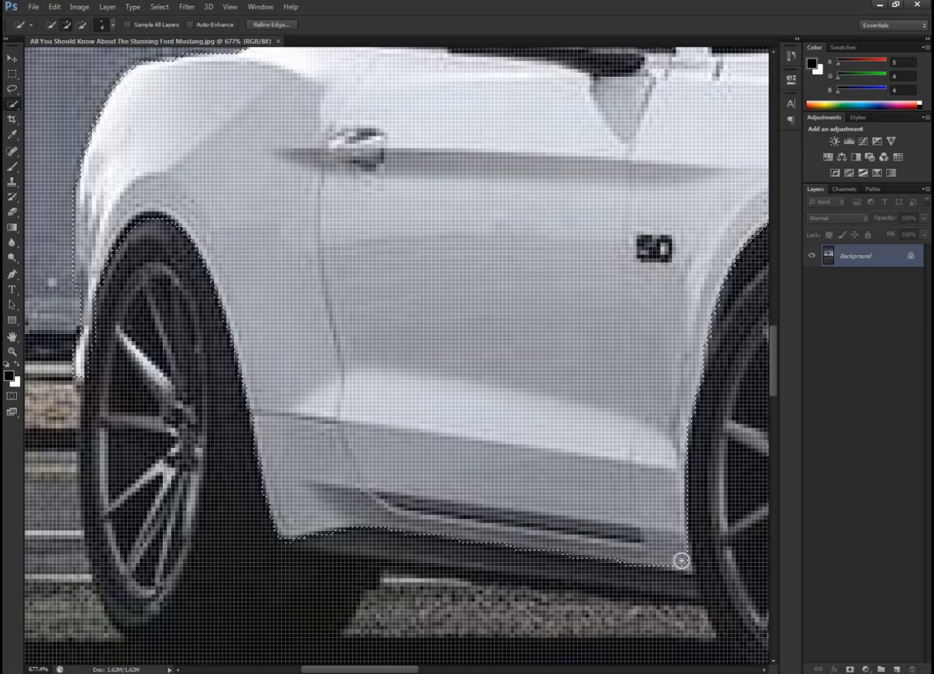
mouse_move(683, 577)
mouse_down()
mouse_move(532, 575)
mouse_move(374, 540)
mouse_up()
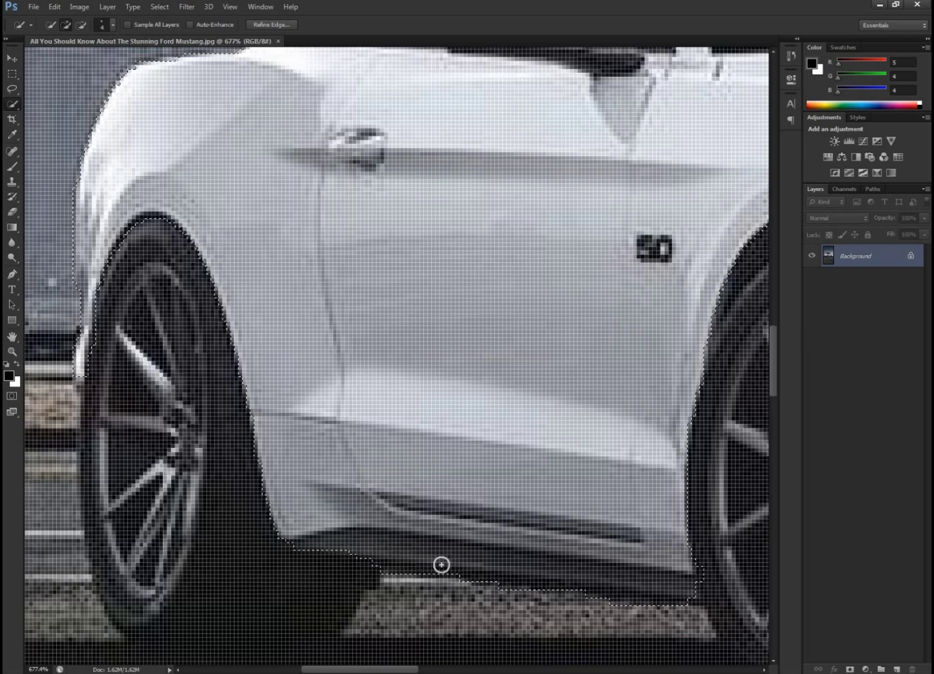
drag(460, 569, 444, 571)
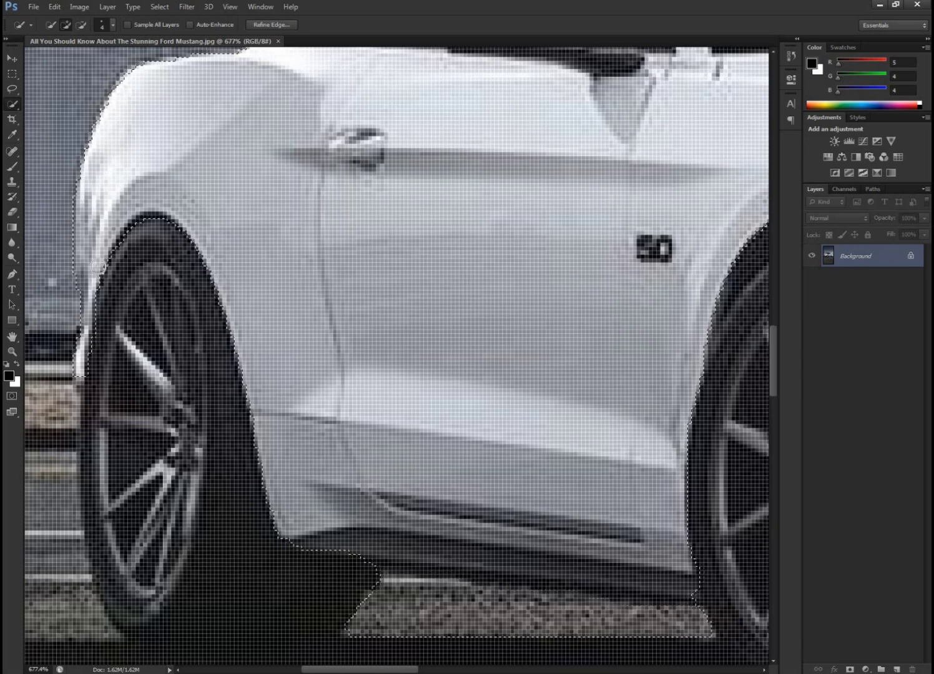
click(81, 25)
mouse_move(367, 629)
mouse_down()
mouse_move(600, 622)
mouse_move(345, 629)
mouse_move(371, 603)
mouse_up()
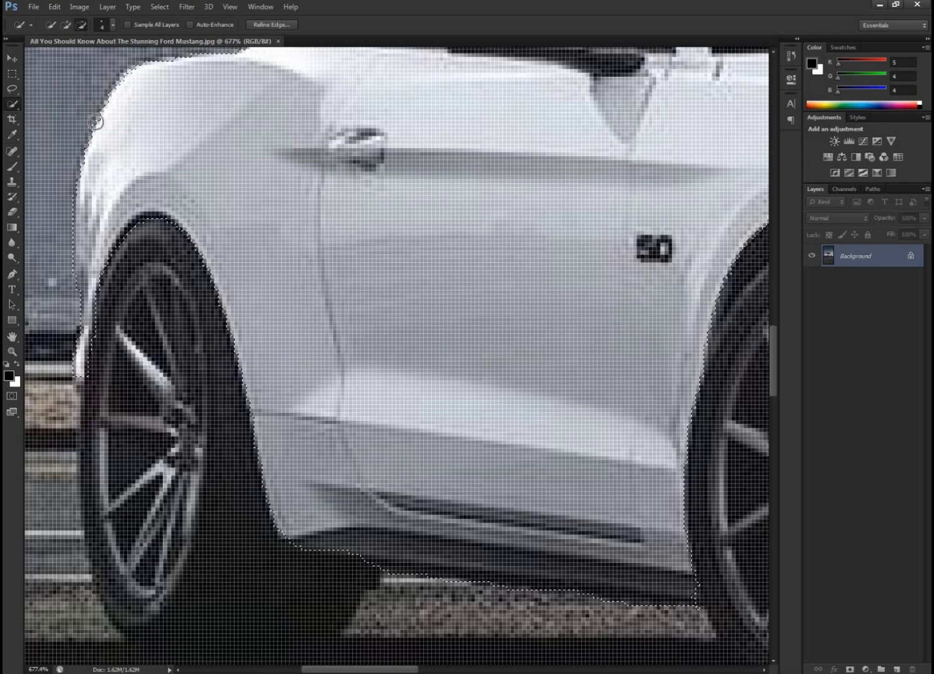
click(66, 25)
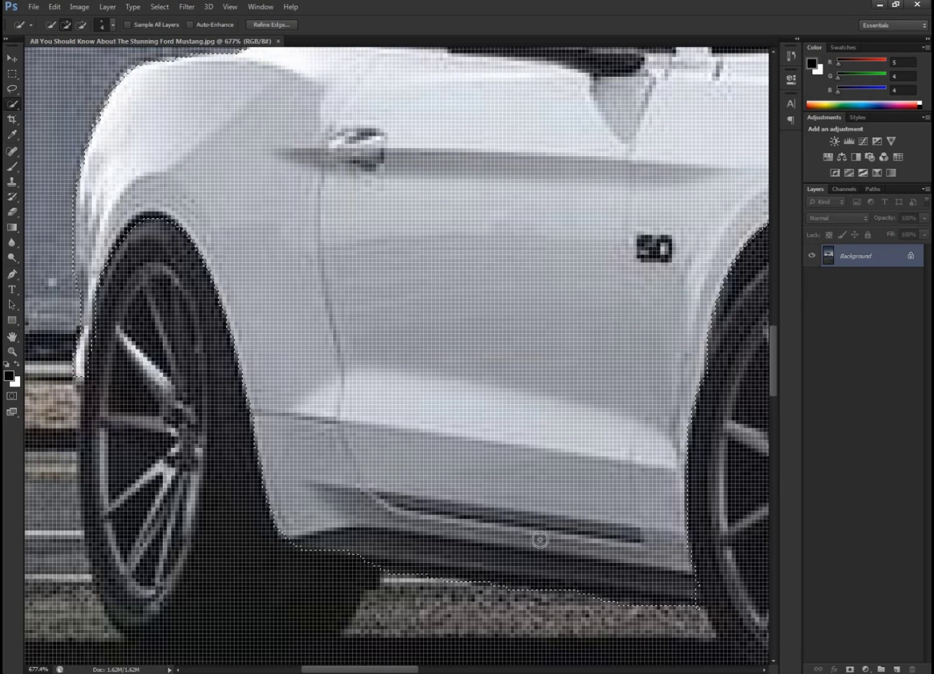
drag(373, 670, 440, 670)
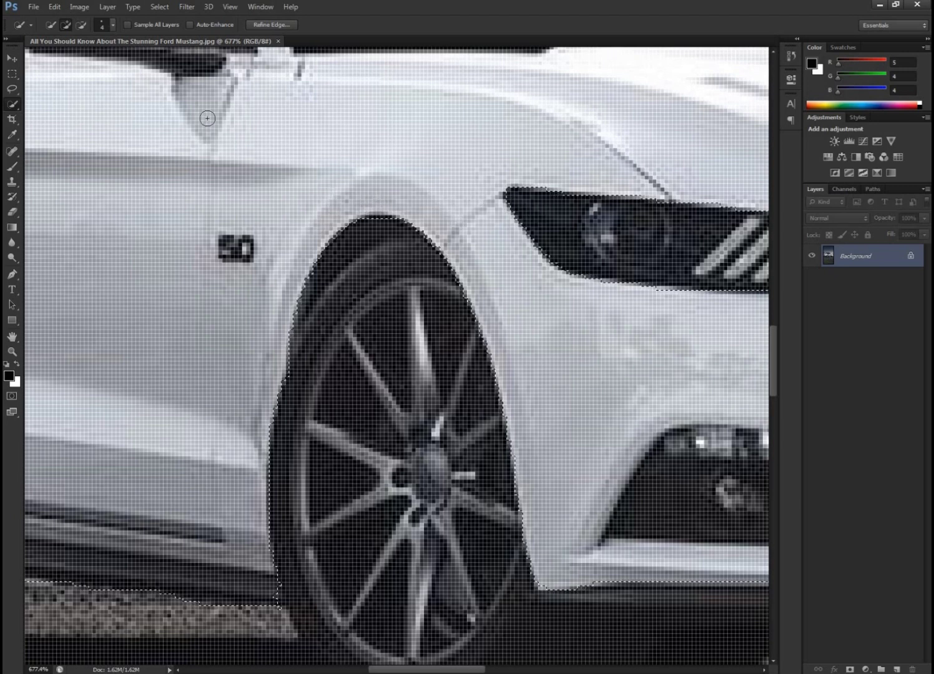
Step: Subtract the tire edge and tidy the selection below the front bumper, undoing a stray notch
click(80, 25)
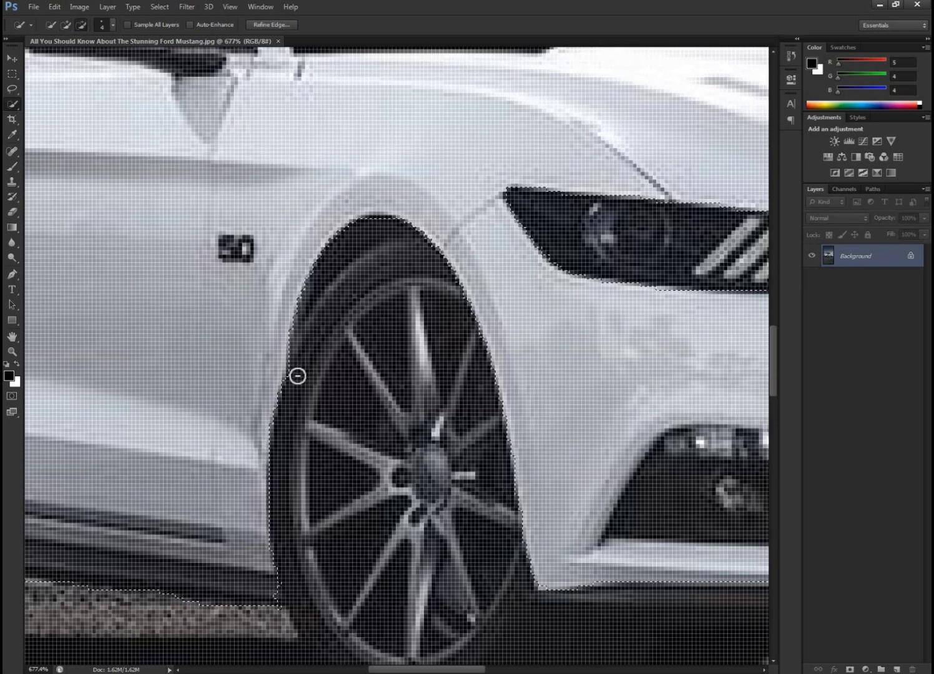
mouse_move(297, 372)
mouse_down()
mouse_move(311, 256)
mouse_move(372, 340)
mouse_move(382, 283)
mouse_move(374, 282)
mouse_move(385, 279)
mouse_move(434, 382)
mouse_move(510, 506)
mouse_up()
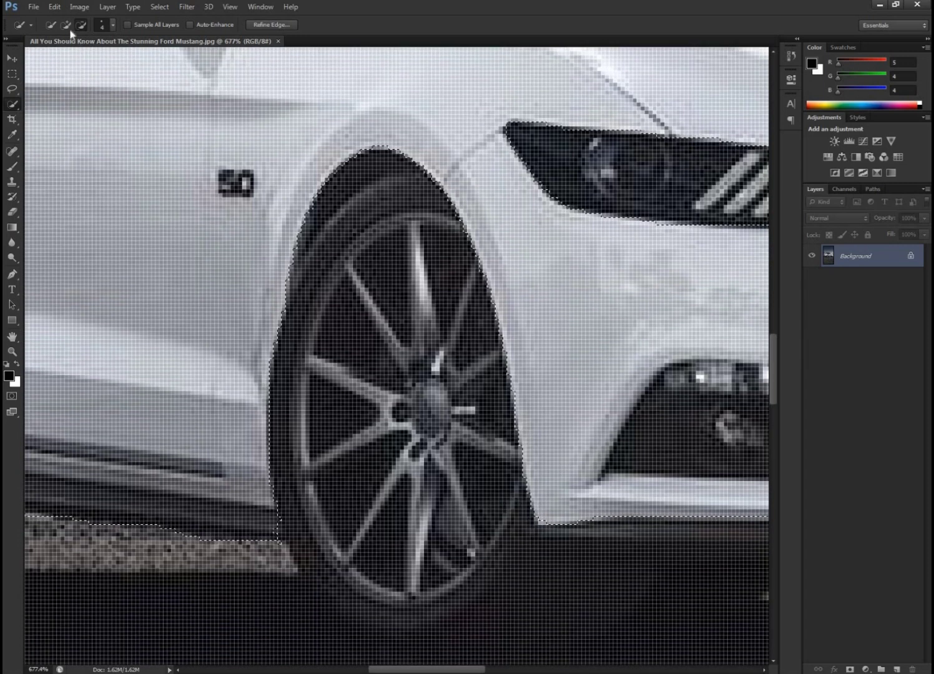
click(66, 25)
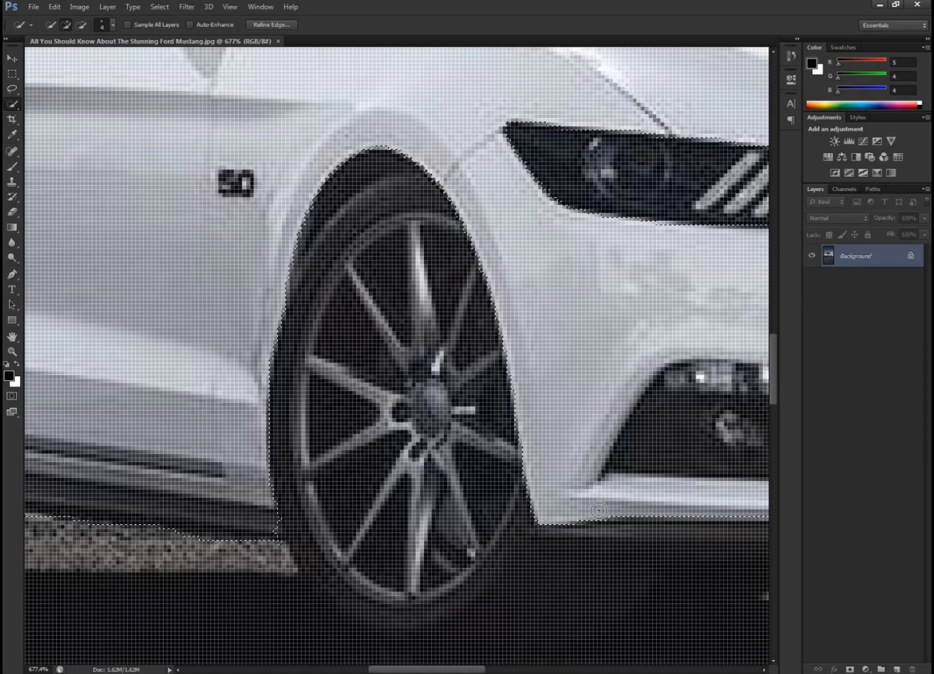
drag(626, 509, 651, 508)
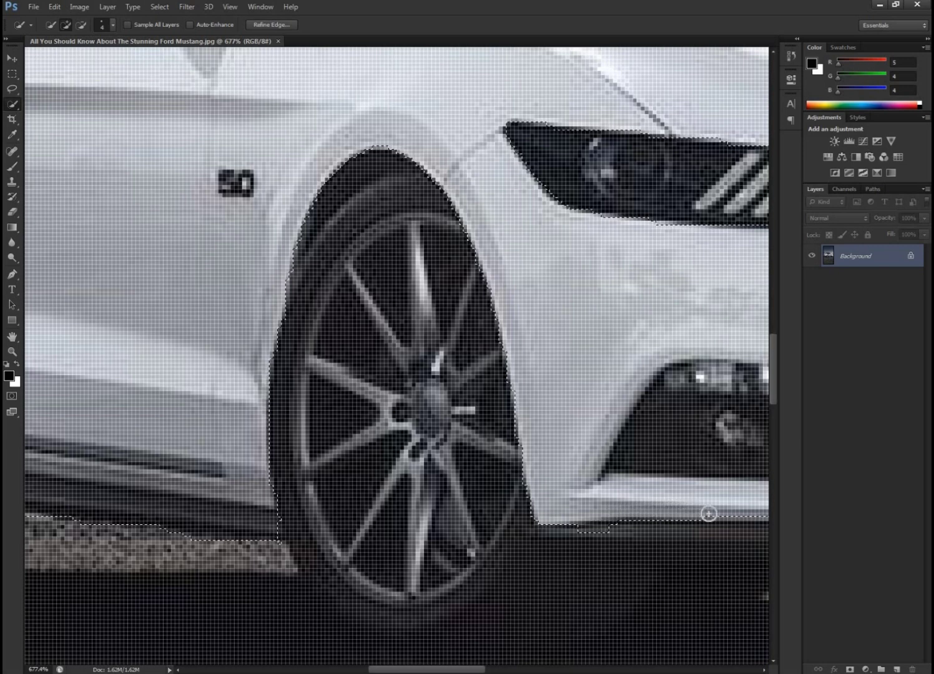
click(82, 25)
drag(575, 535, 592, 535)
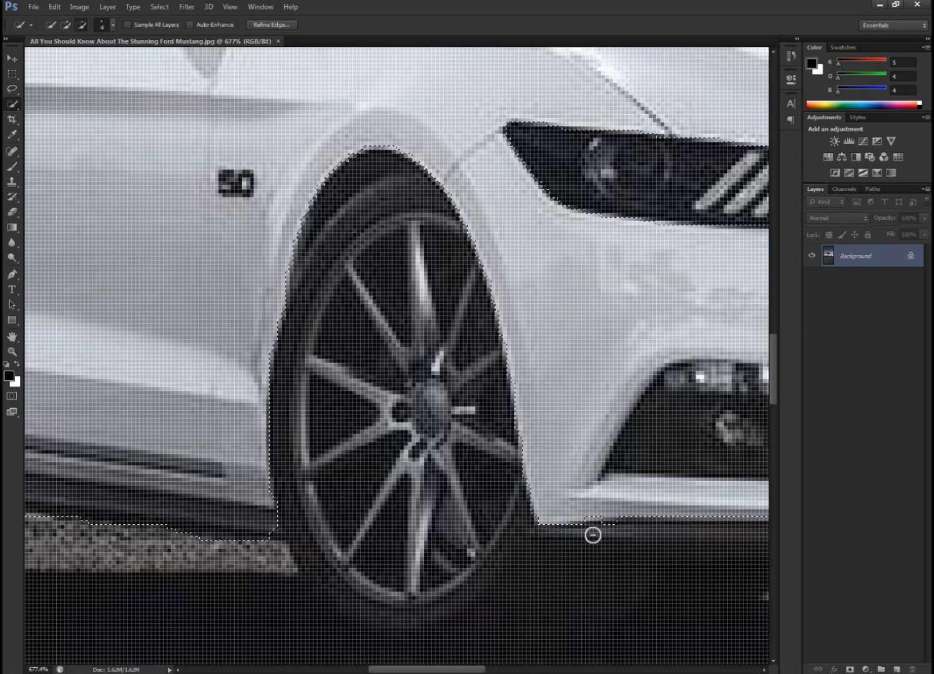
key(ctrl+z)
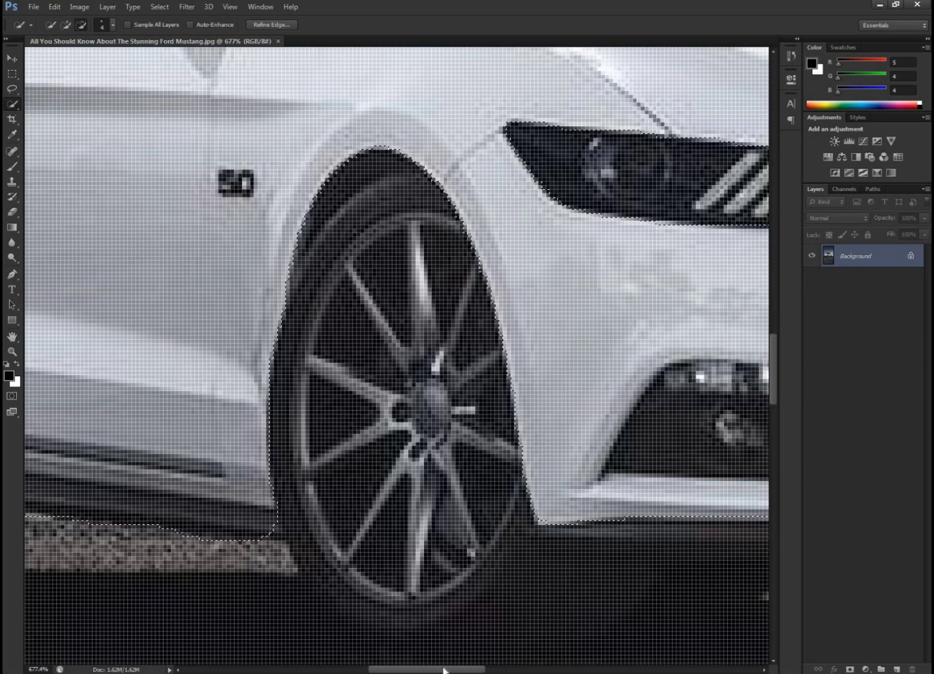
Step: Add and subtract along the front bumper's bottom until the selection sits on the bumper line
drag(443, 670, 499, 672)
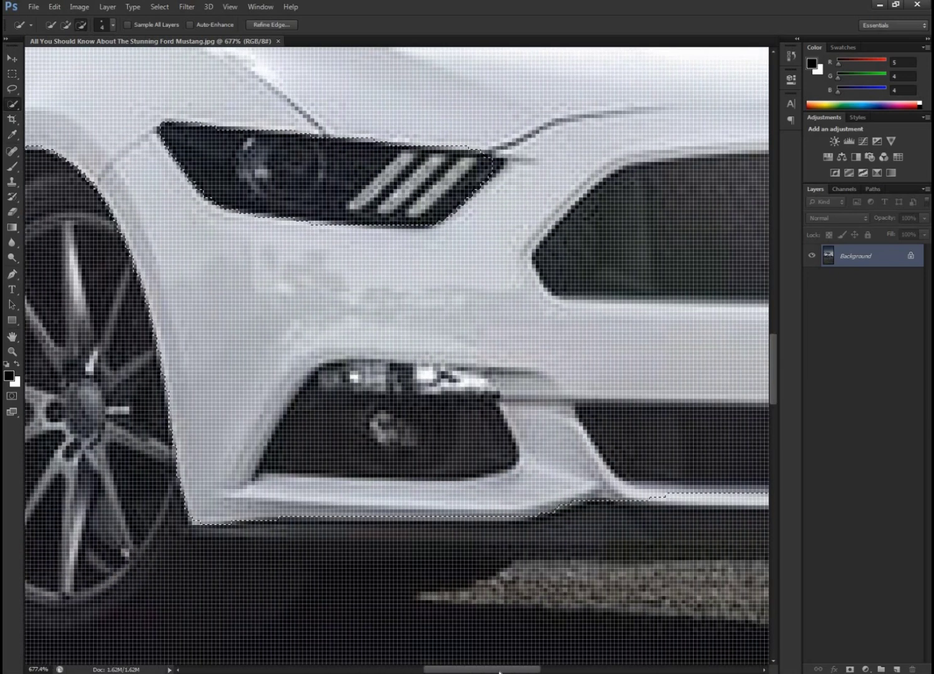
click(65, 25)
drag(257, 514, 515, 510)
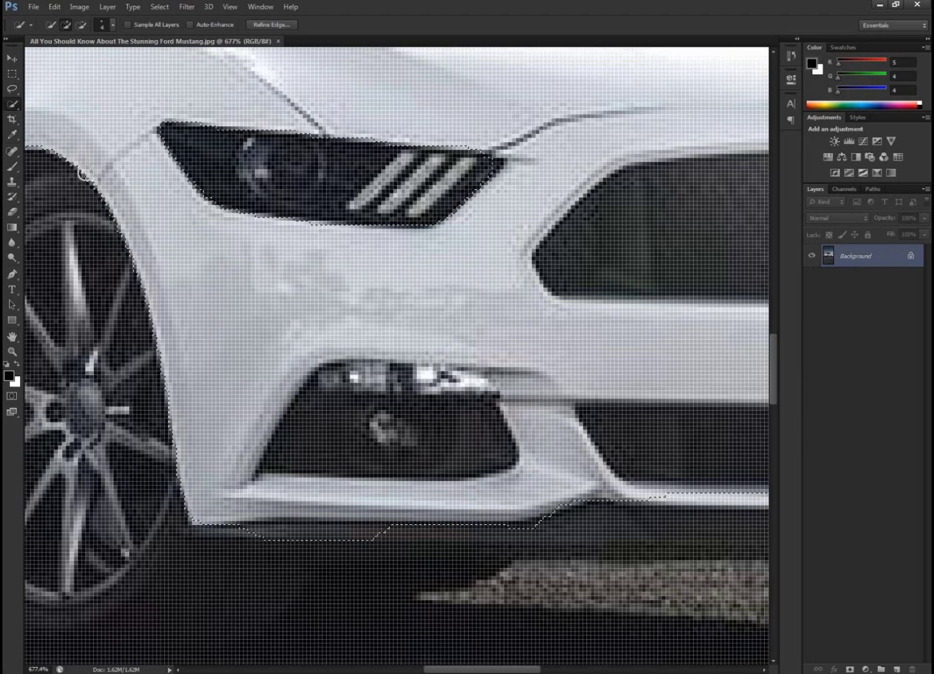
click(82, 25)
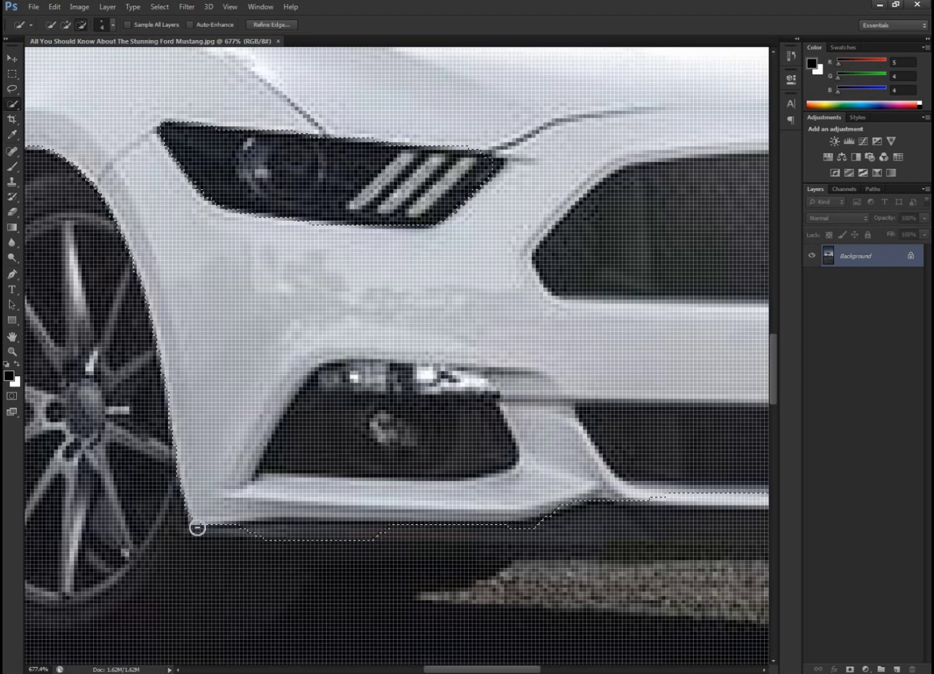
drag(223, 535, 371, 537)
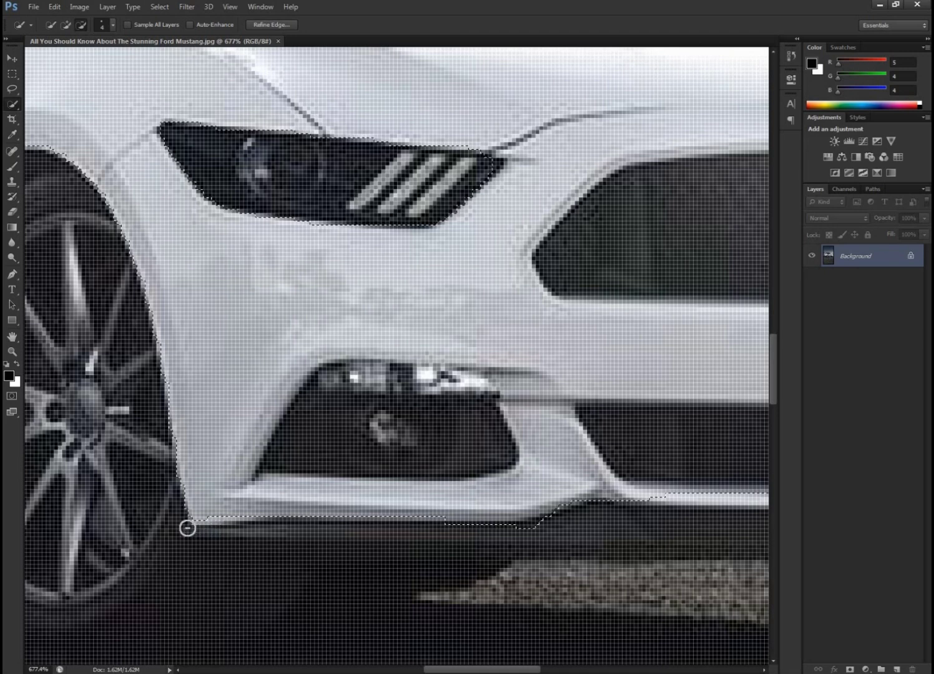
click(65, 25)
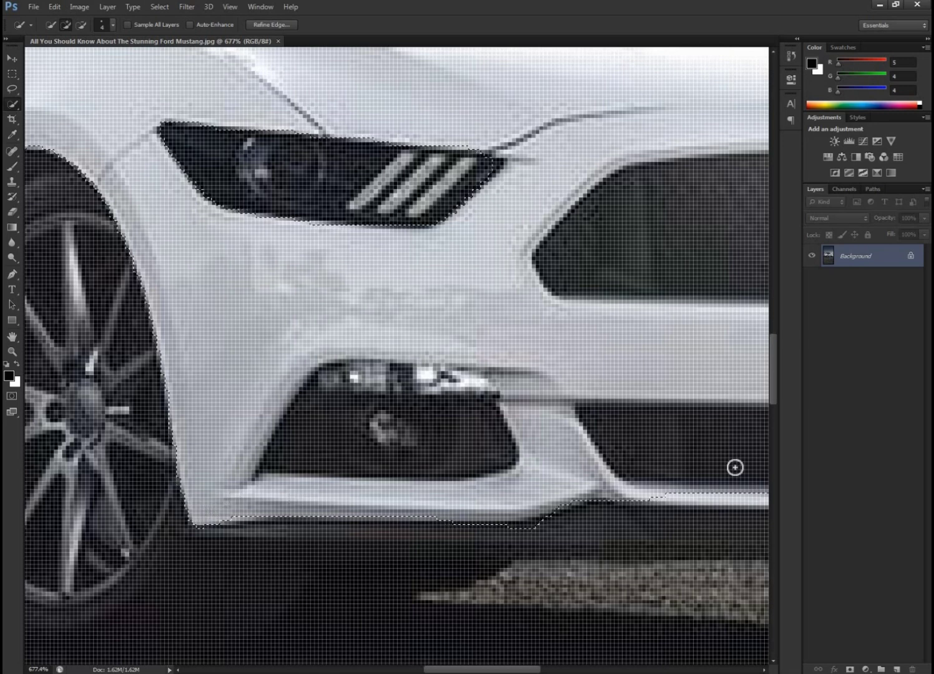
click(522, 519)
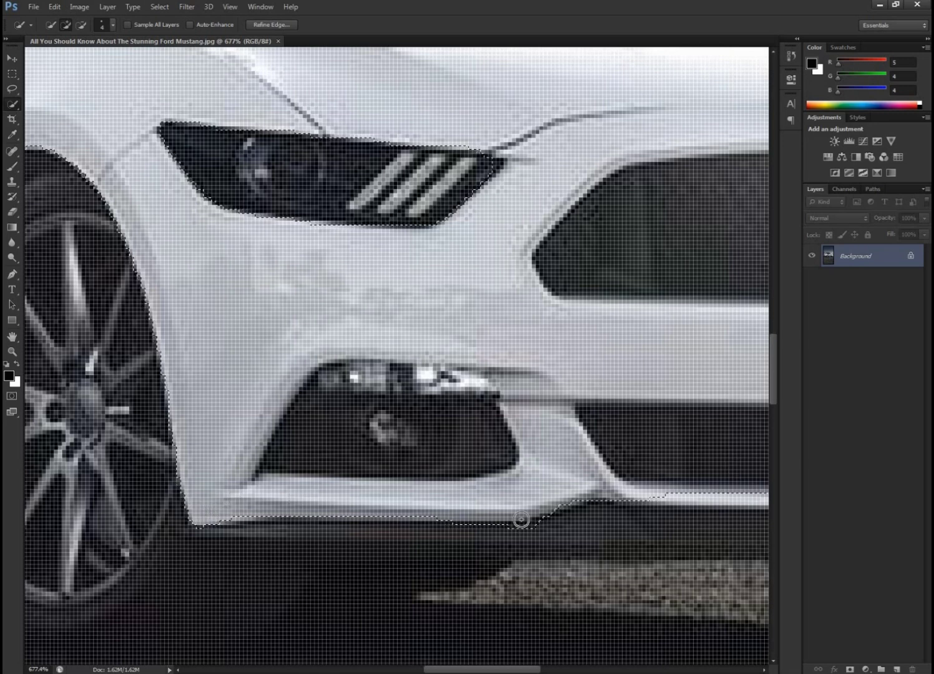
click(80, 25)
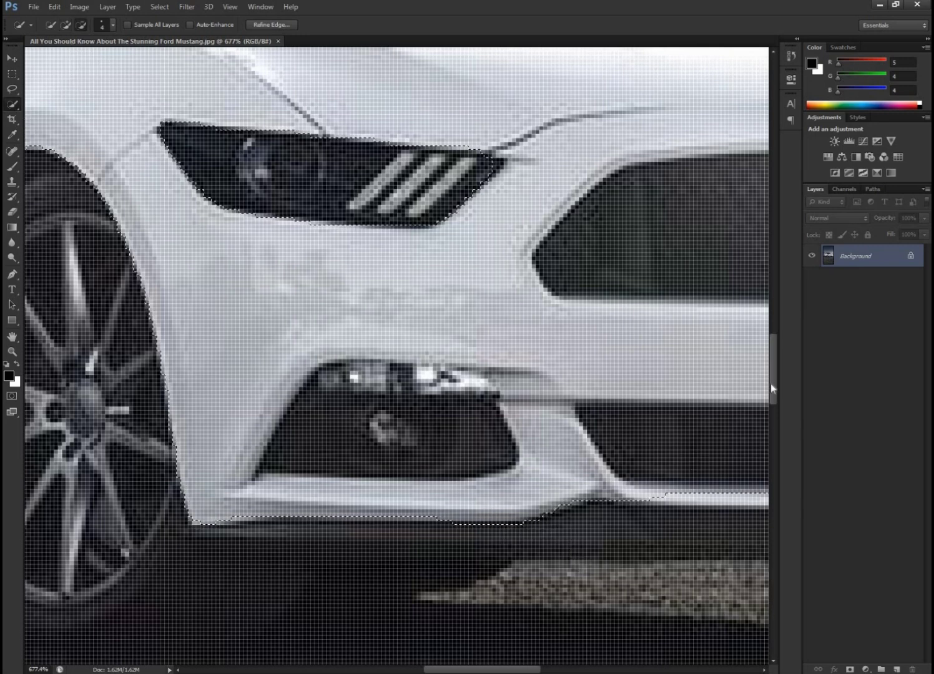
Step: Move the view to the headlight and add its right tip to the selection
scroll(772, 384, down, 3)
drag(772, 387, 769, 340)
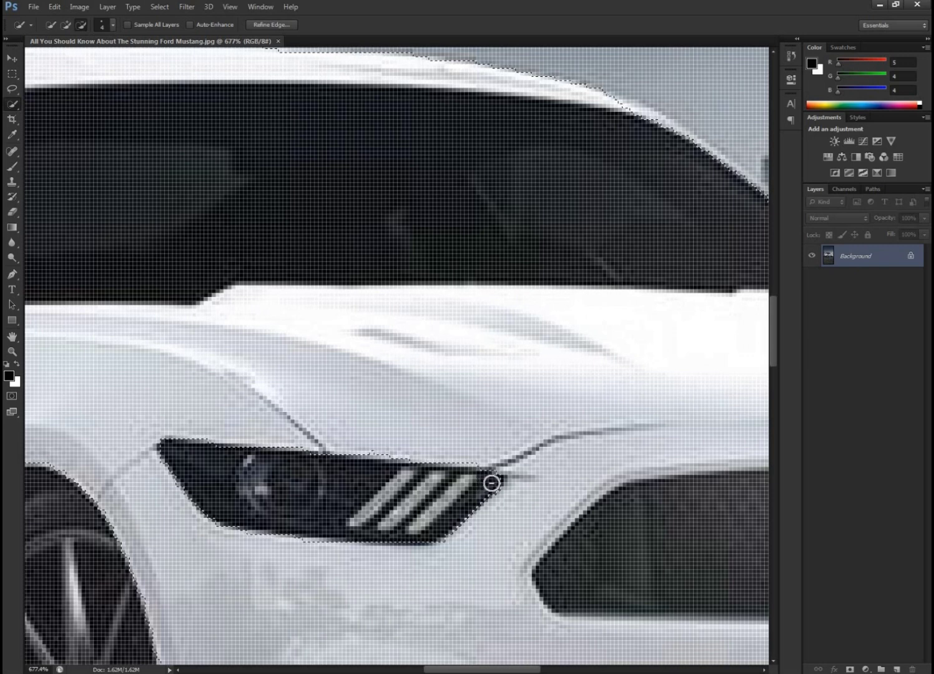
click(491, 483)
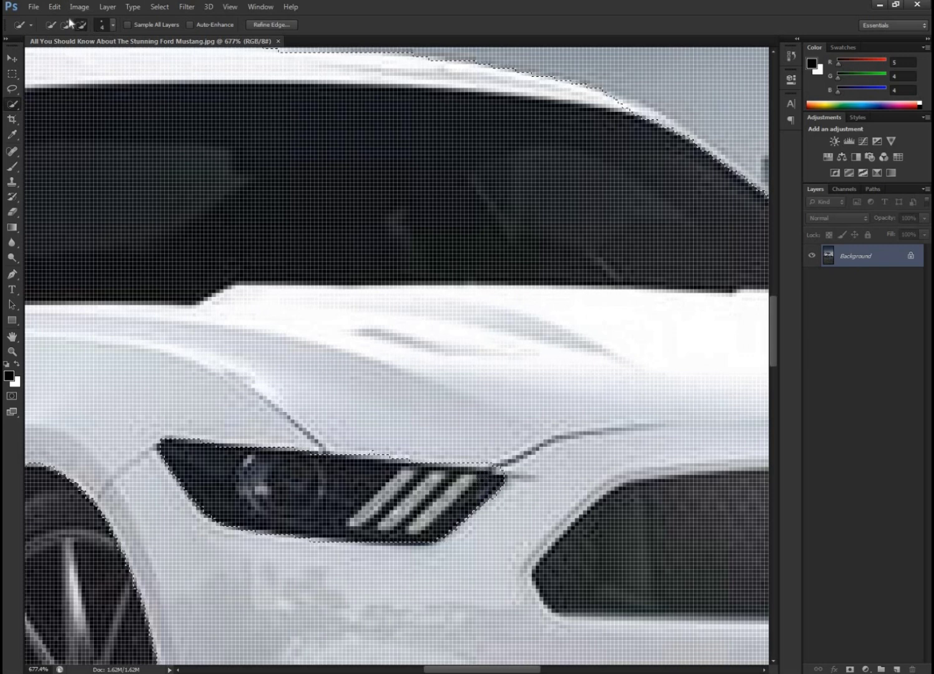
Step: Shrink the Quick Selection brush to 3 px and switch to Subtract mode
click(111, 24)
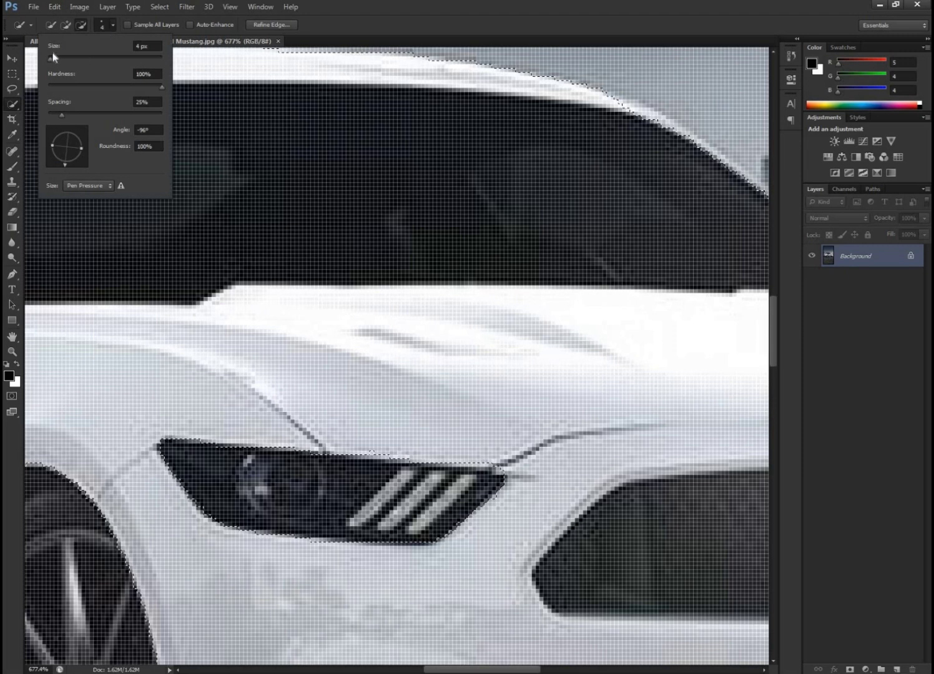
drag(53, 55, 49, 56)
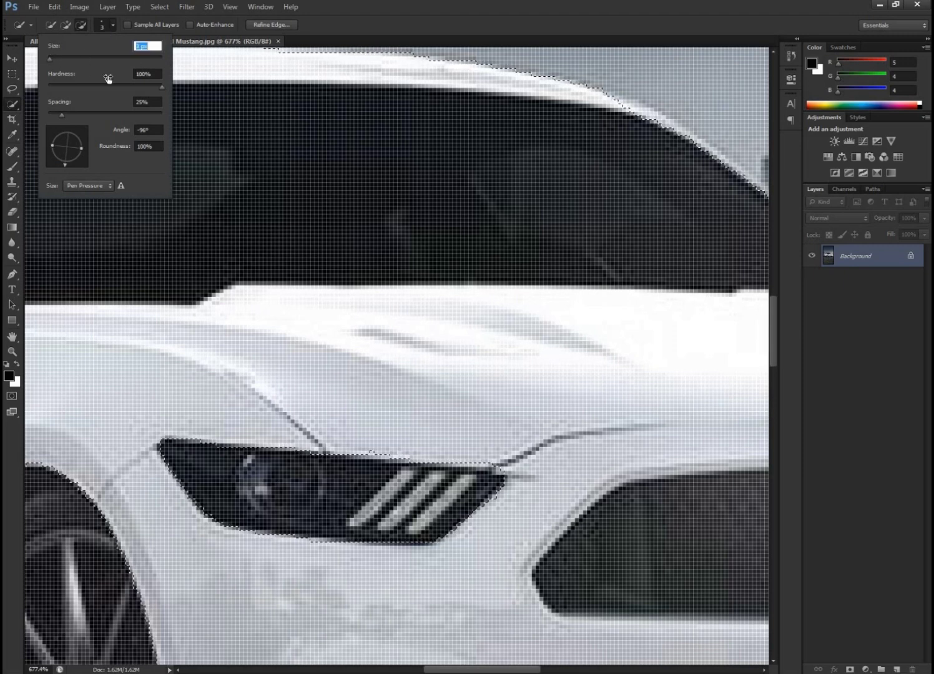
key(Return)
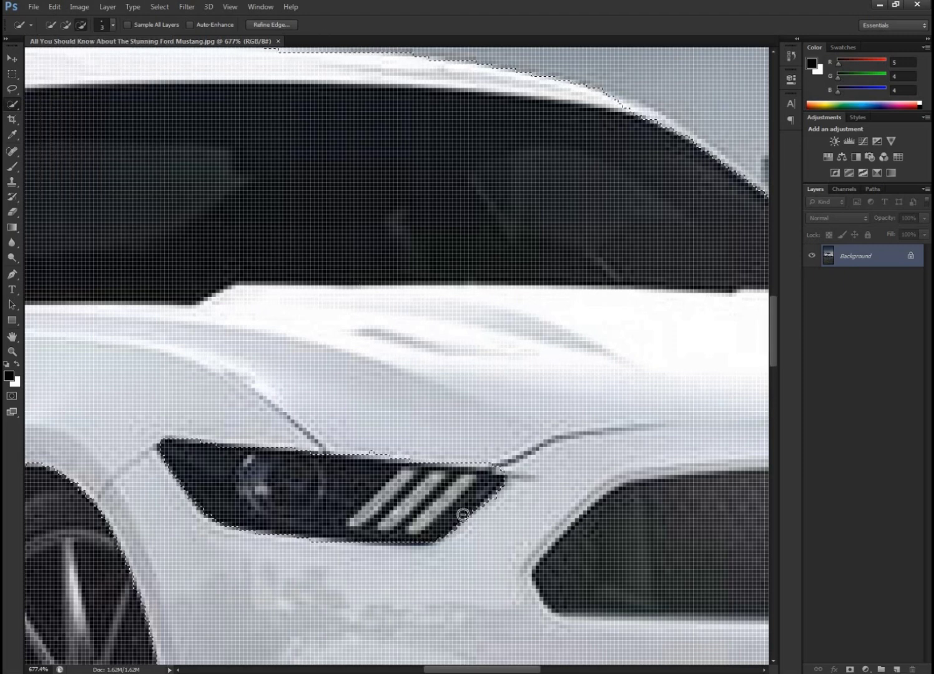
click(66, 24)
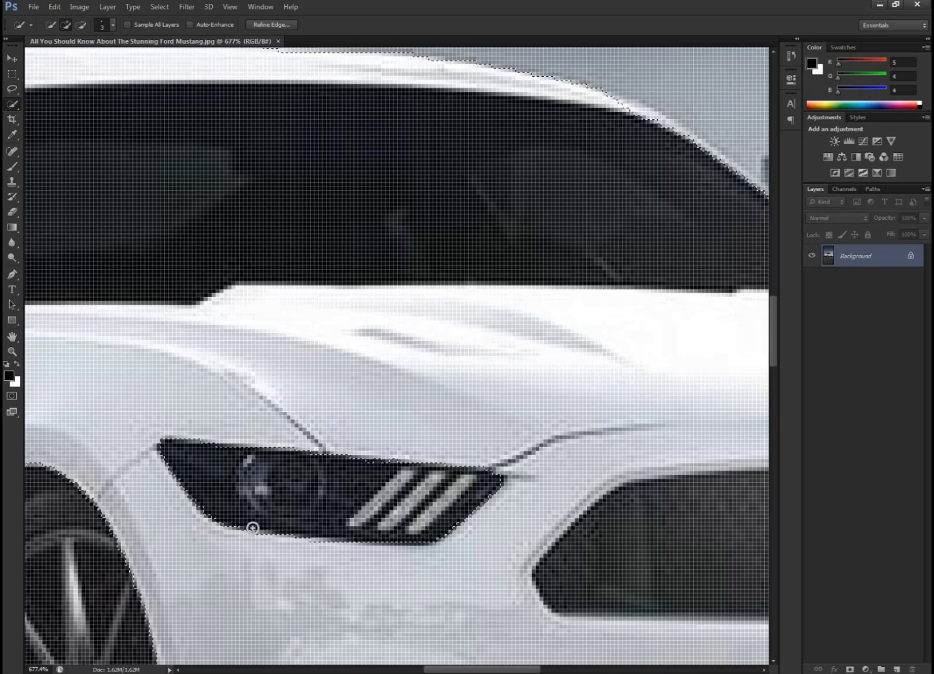
click(80, 28)
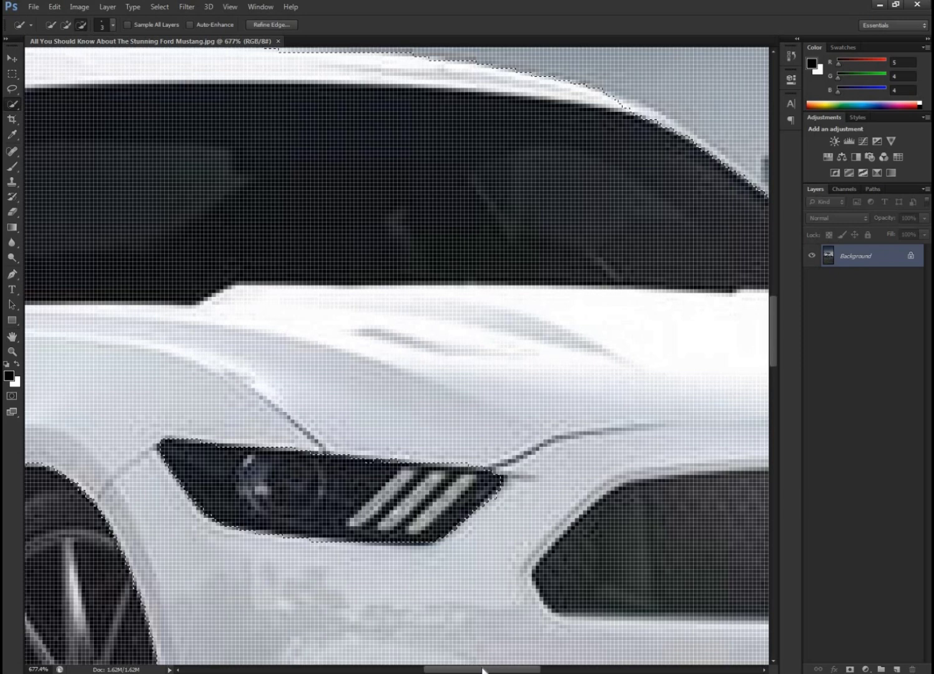
Step: Zoom in on the grille's horse emblem and set the Quick Selection brush to 1 px
drag(481, 669, 554, 671)
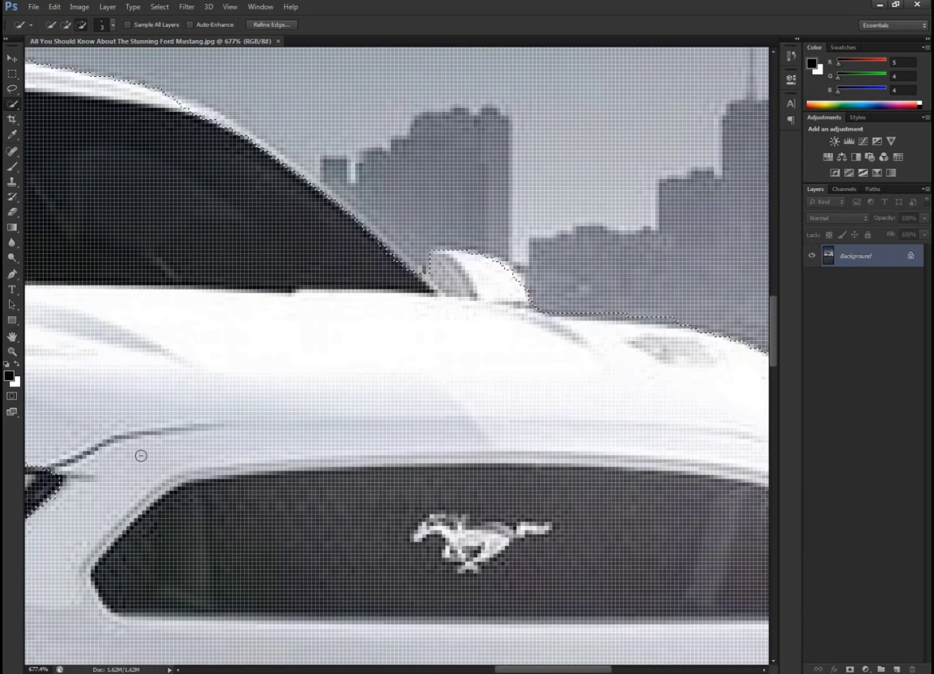
click(13, 352)
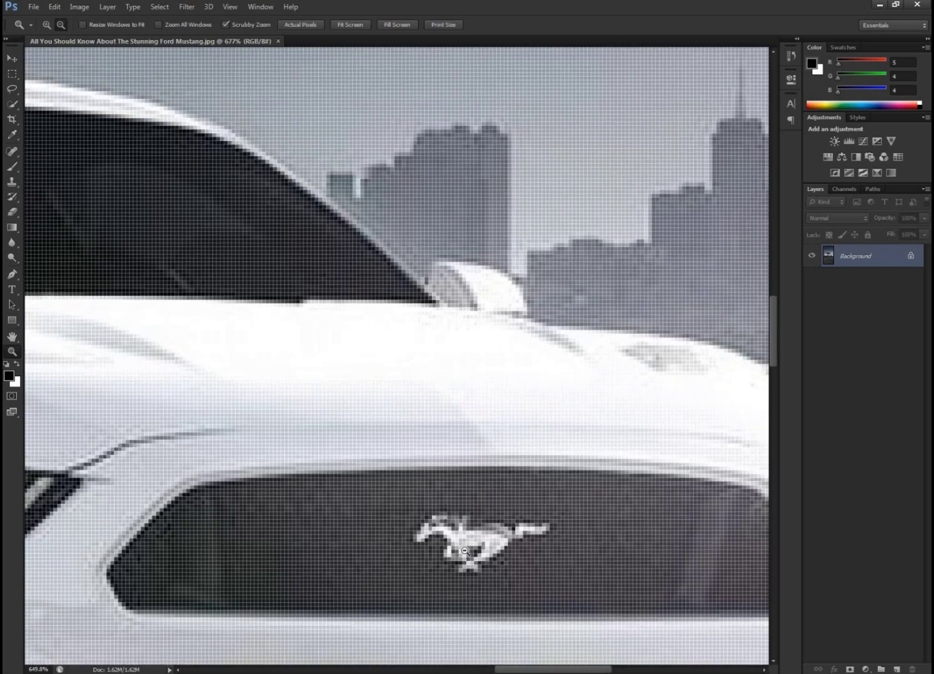
mouse_move(518, 545)
mouse_down()
mouse_move(488, 545)
mouse_move(510, 552)
mouse_move(502, 555)
mouse_up()
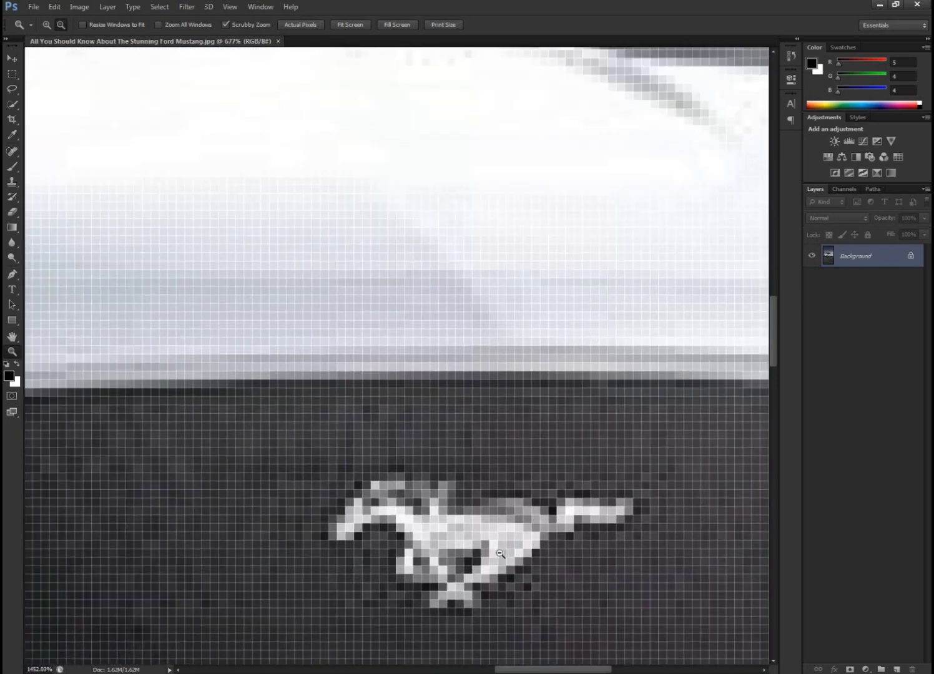
click(12, 104)
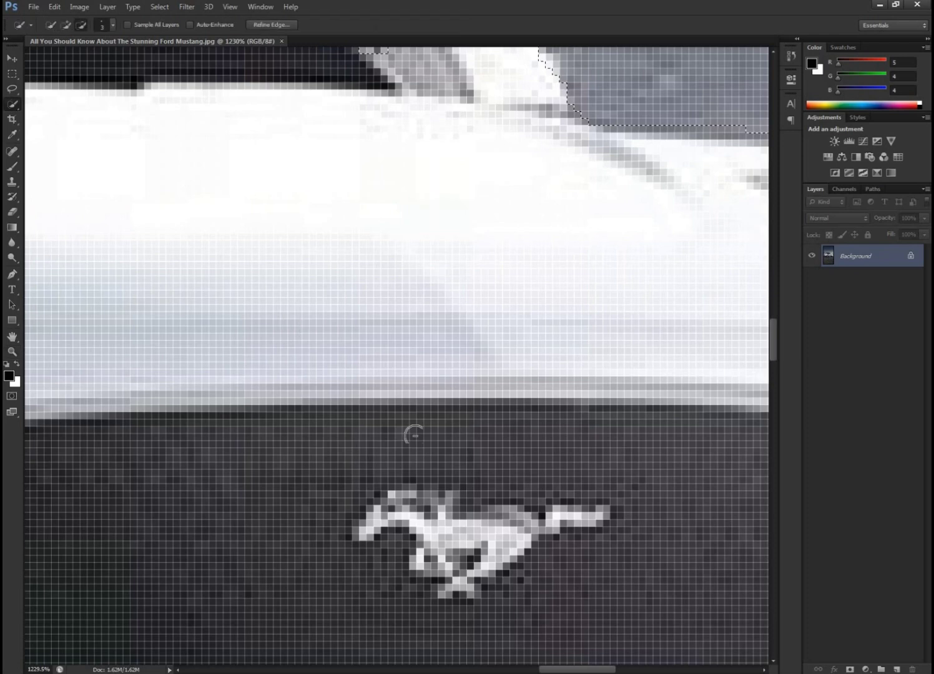
click(113, 25)
click(47, 57)
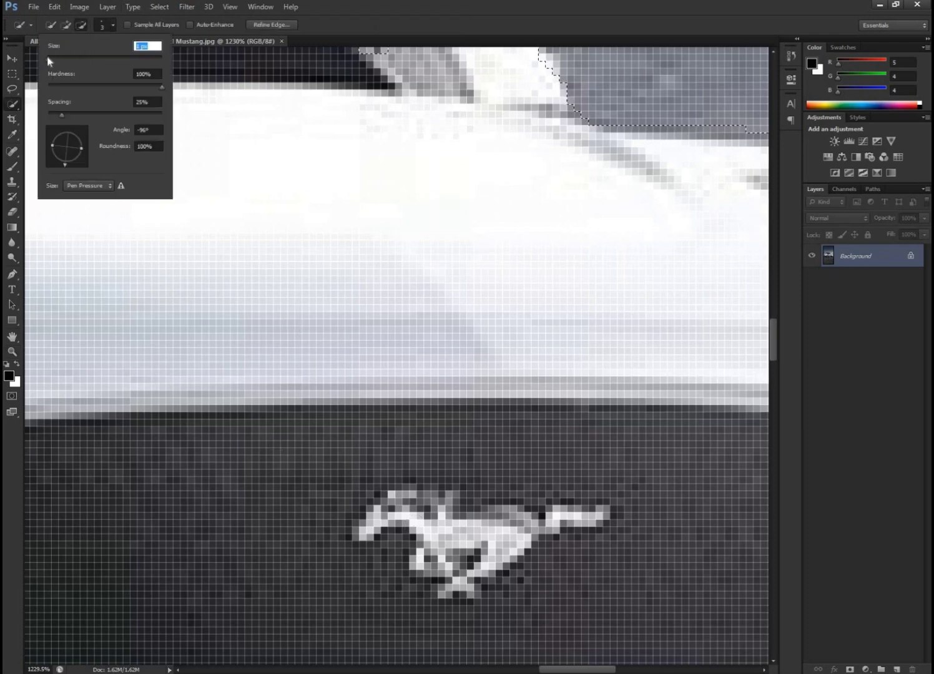
click(306, 38)
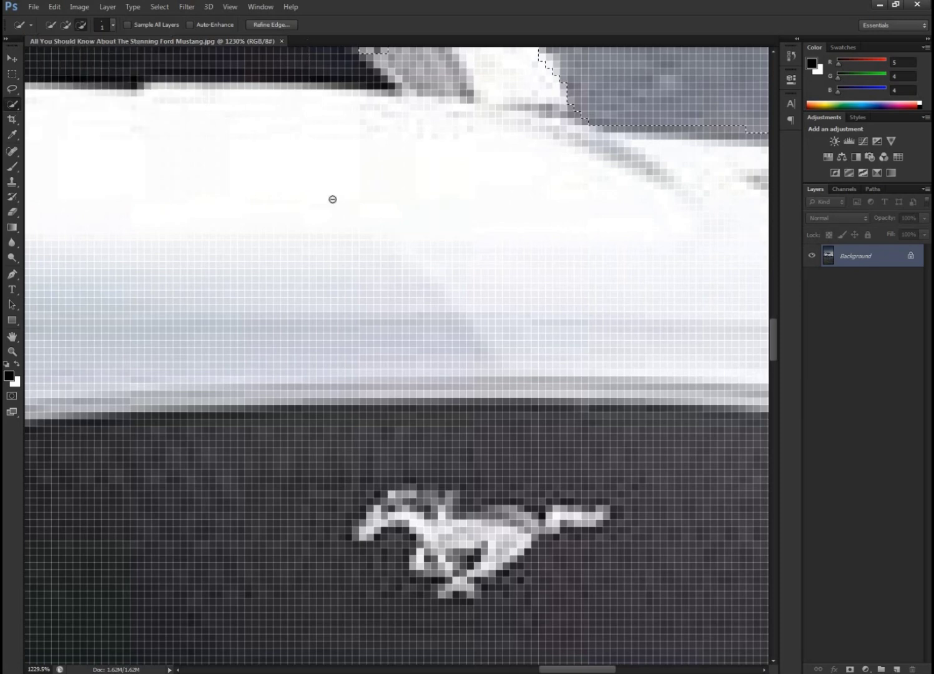
Step: Trace the selection around the horse's nose, head, back, tail and belly
click(359, 537)
mouse_move(382, 511)
mouse_down()
mouse_move(450, 507)
mouse_move(490, 518)
mouse_move(511, 510)
mouse_up()
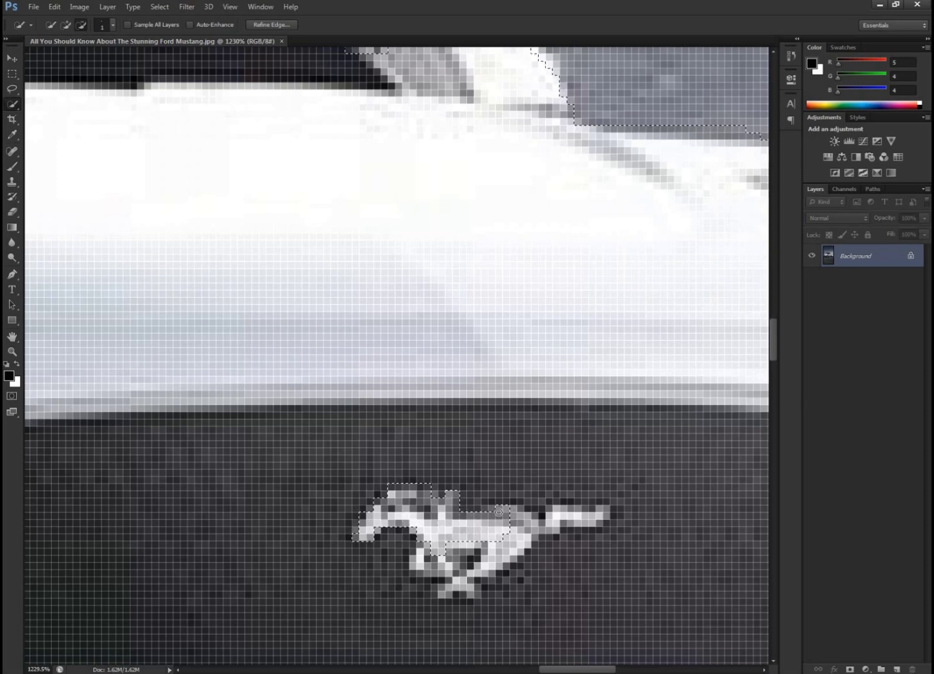
mouse_move(511, 510)
mouse_down()
mouse_move(519, 520)
mouse_move(562, 517)
mouse_up()
mouse_move(562, 518)
mouse_down()
mouse_move(594, 515)
mouse_move(526, 531)
mouse_up()
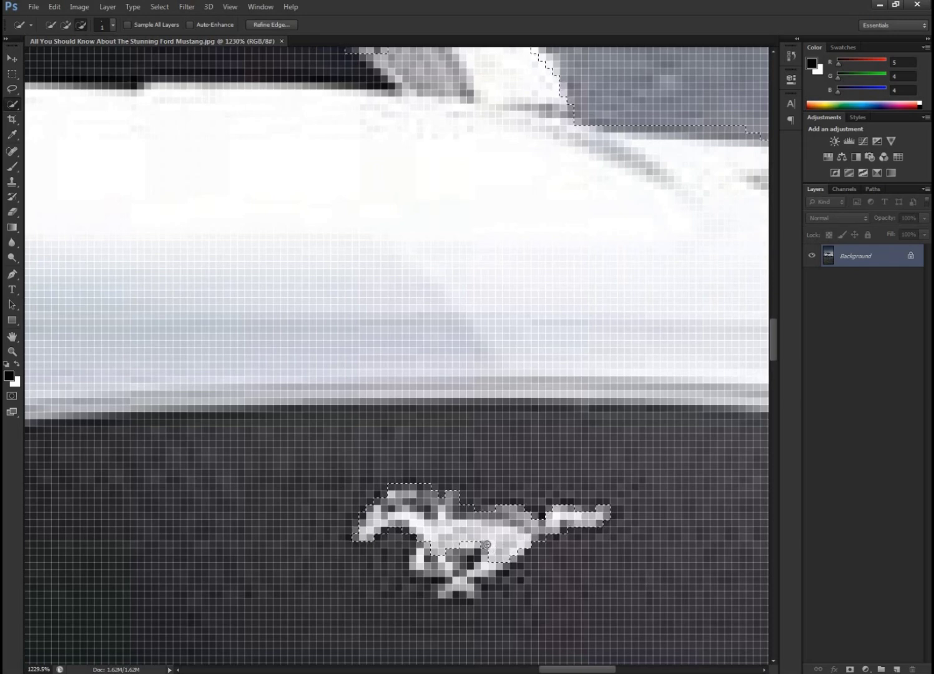
mouse_move(455, 541)
mouse_down()
mouse_move(418, 565)
mouse_move(443, 567)
mouse_move(453, 581)
mouse_move(443, 596)
mouse_move(469, 579)
mouse_up()
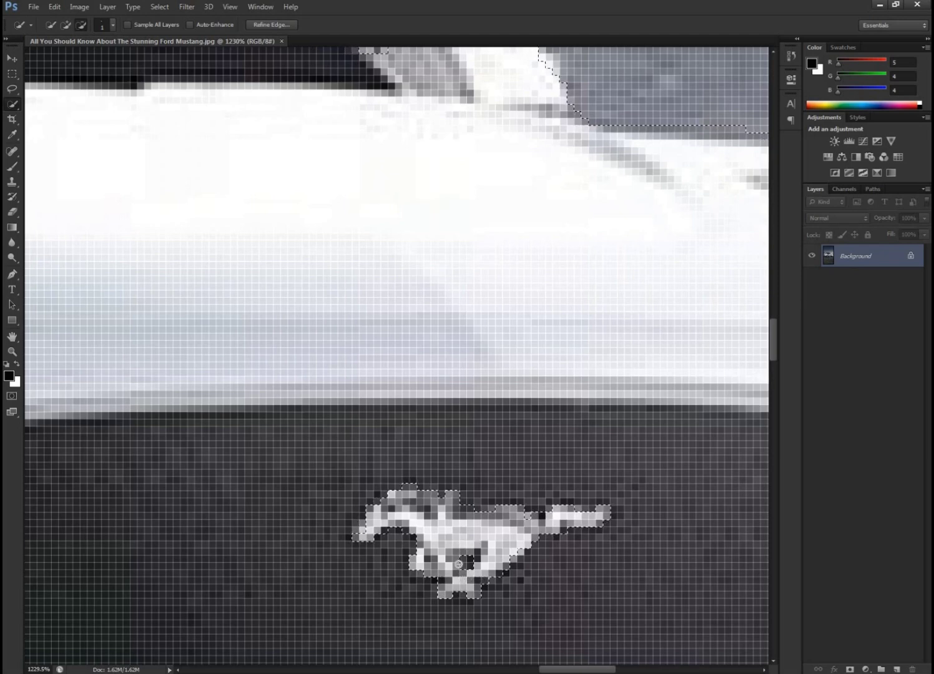
Step: Trim the selection around the horse emblem's ears in Subtract mode
click(65, 25)
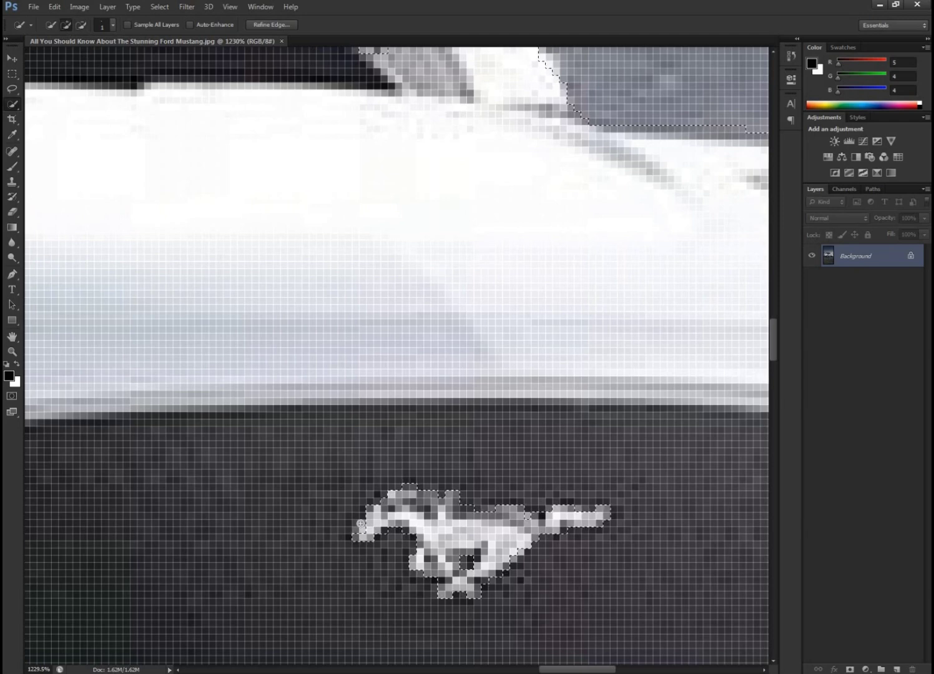
click(80, 25)
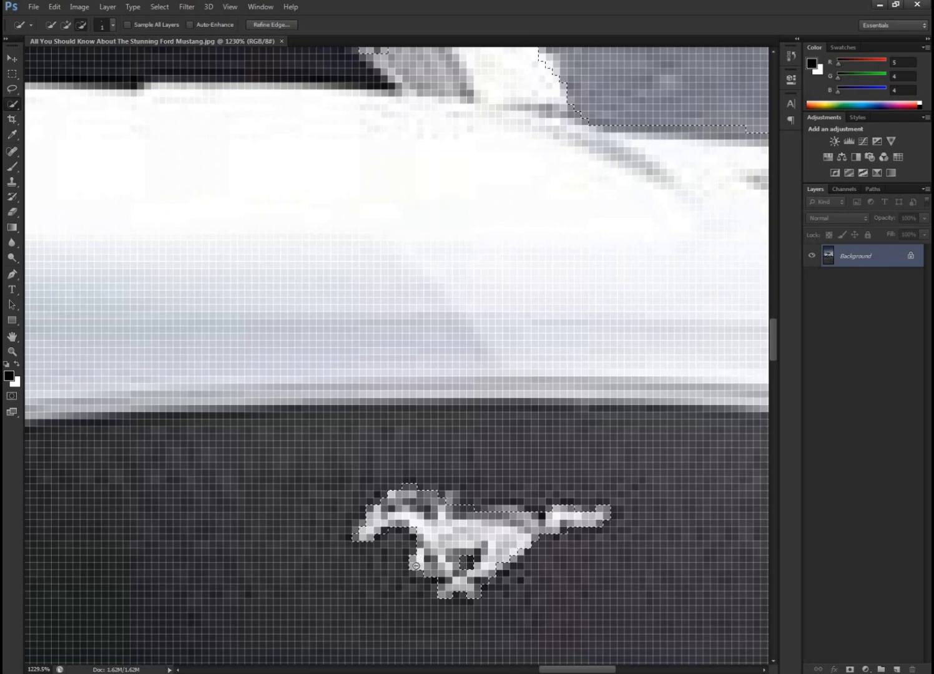
click(451, 496)
Step: Zoom out to the whole car front and refine the edge near the right headlight
click(12, 351)
drag(332, 458, 279, 470)
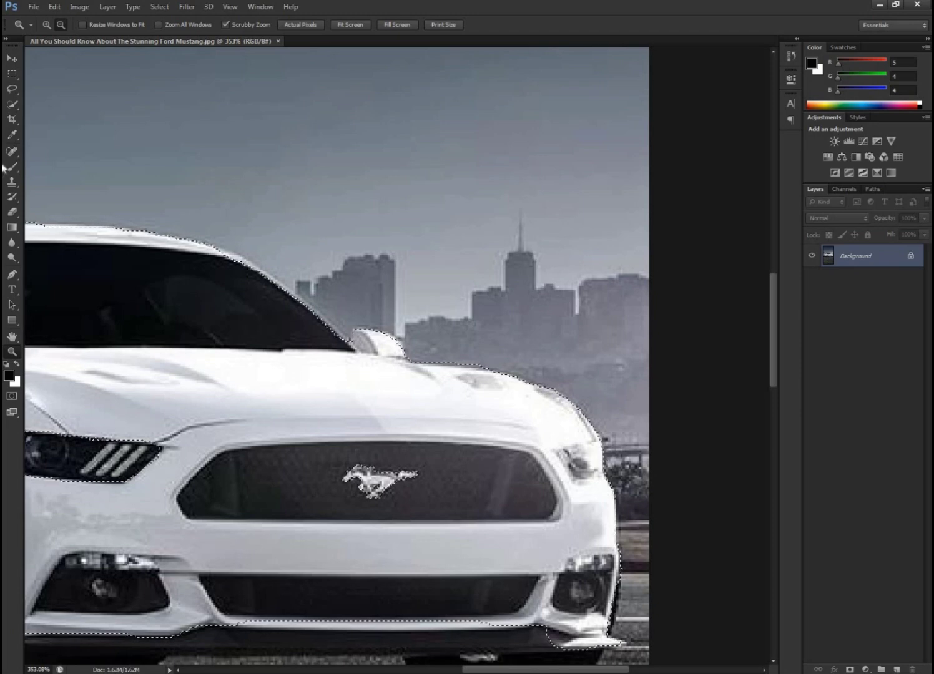
click(12, 105)
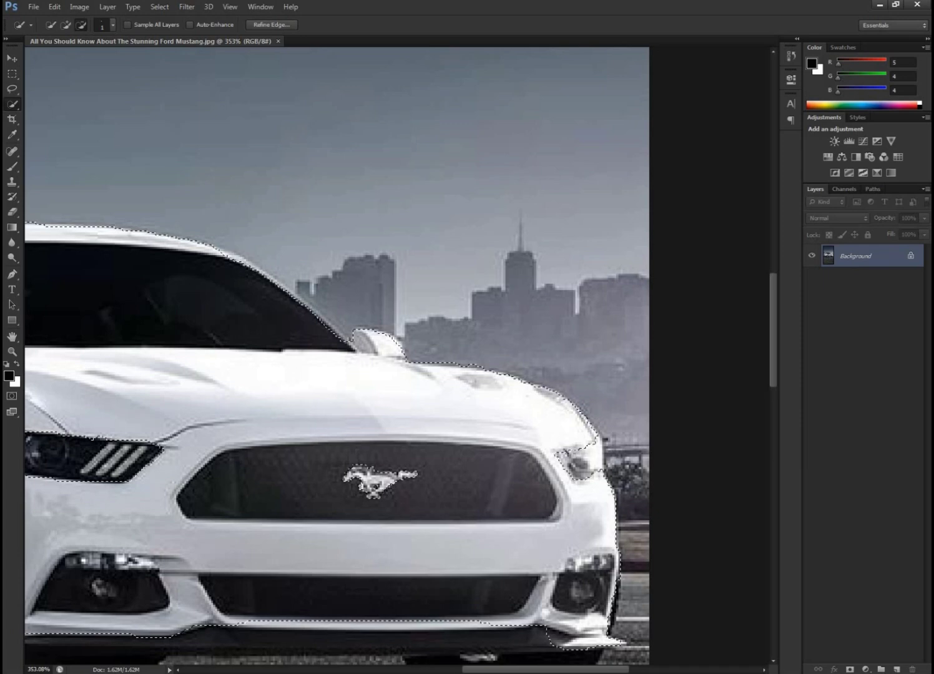
click(595, 446)
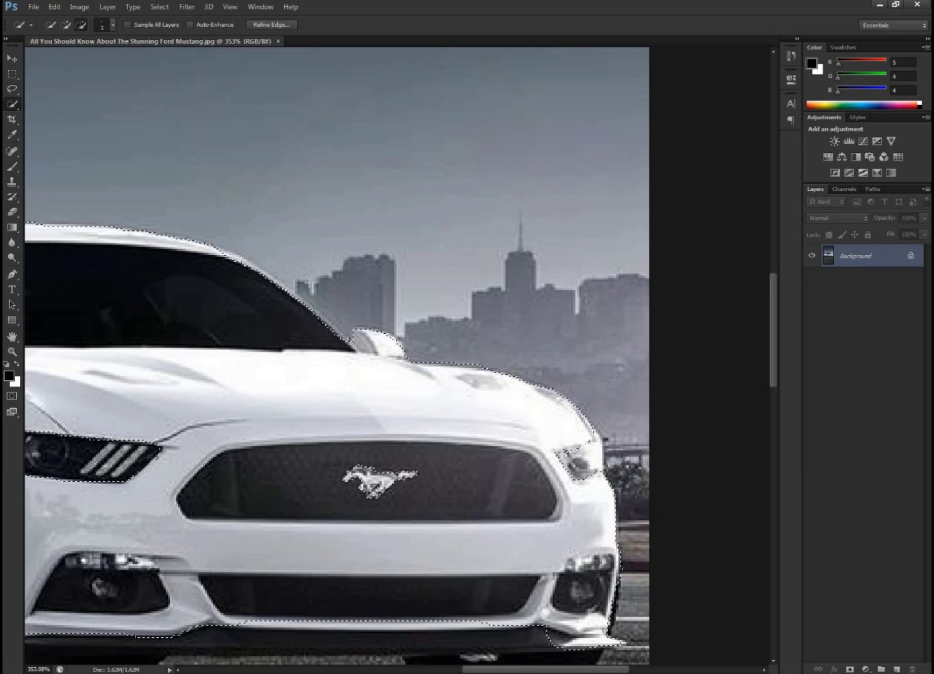
Step: With a 13 px brush, add the windshield edge and remove the stray skyline building from the selection
click(112, 26)
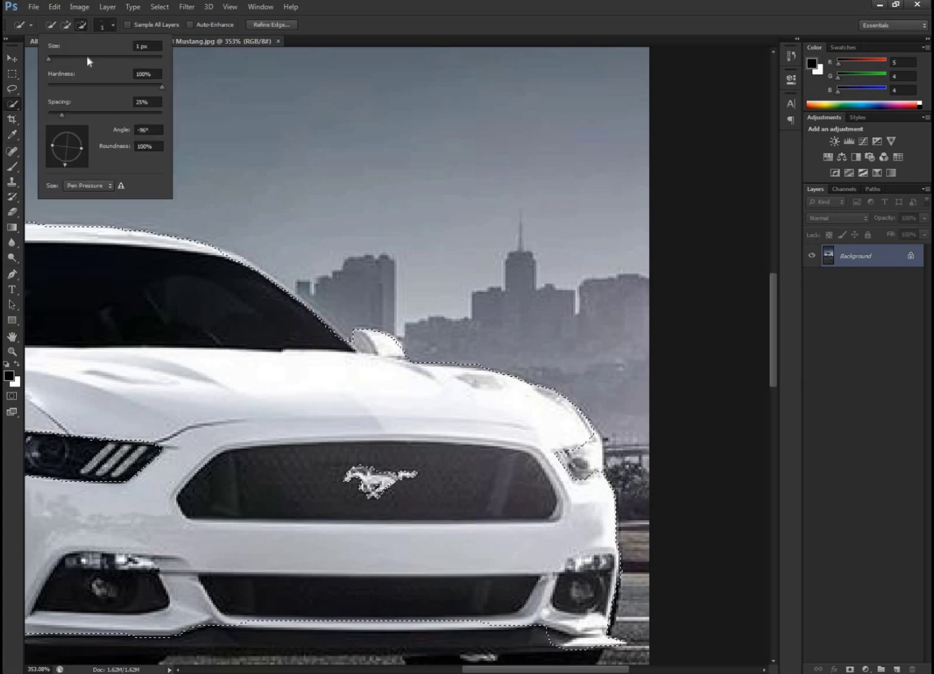
drag(86, 57, 66, 60)
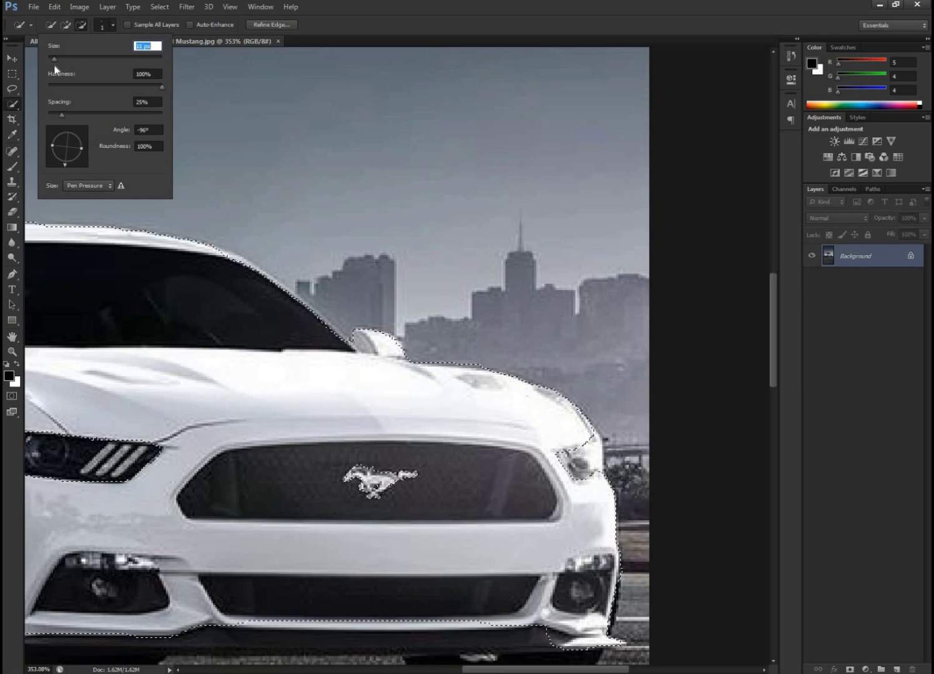
click(221, 34)
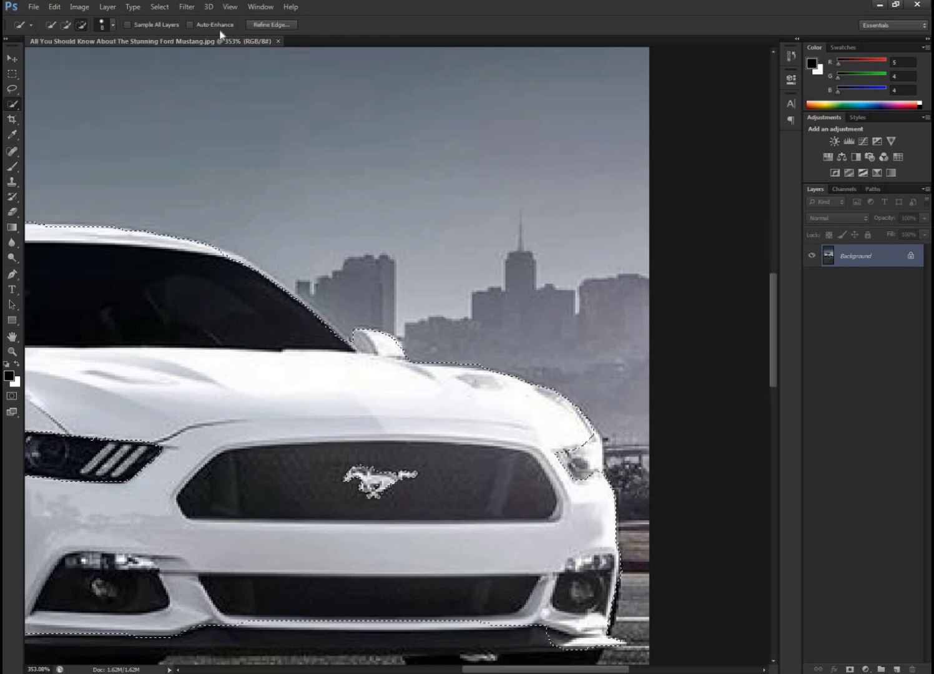
click(66, 25)
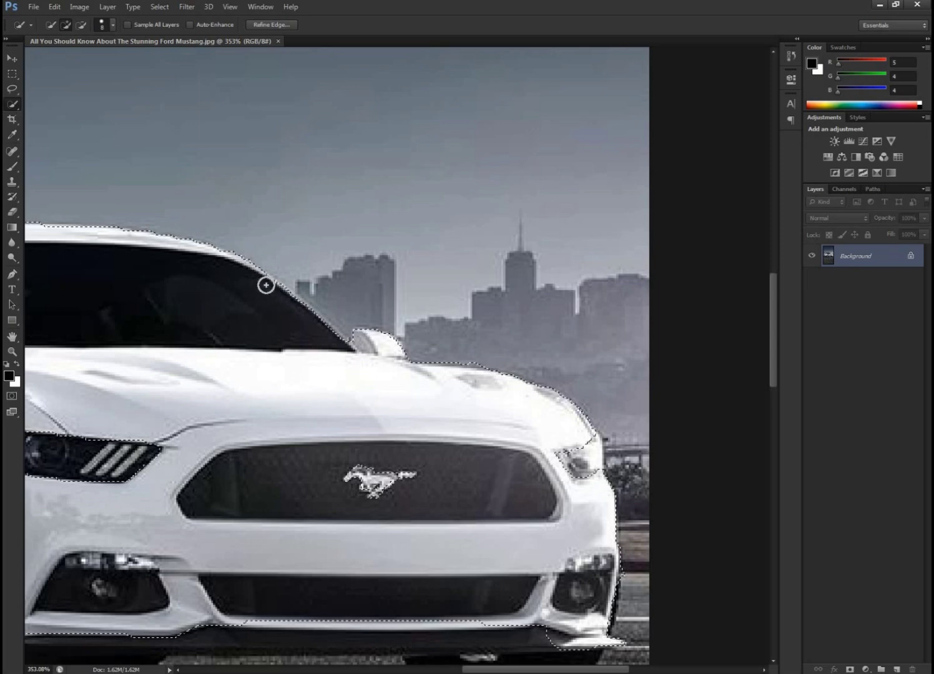
click(316, 329)
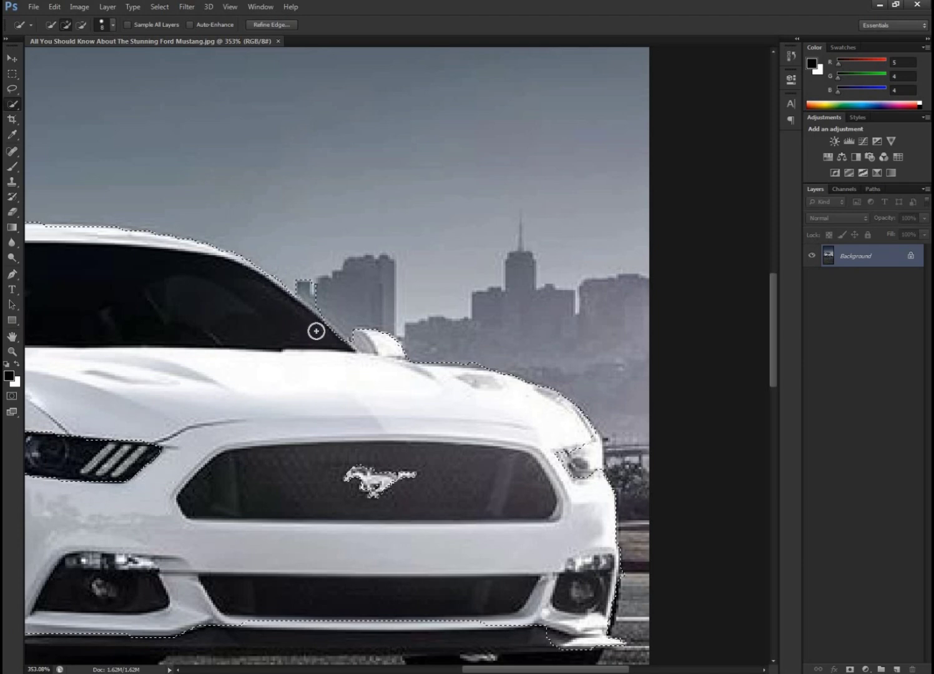
click(80, 24)
click(319, 293)
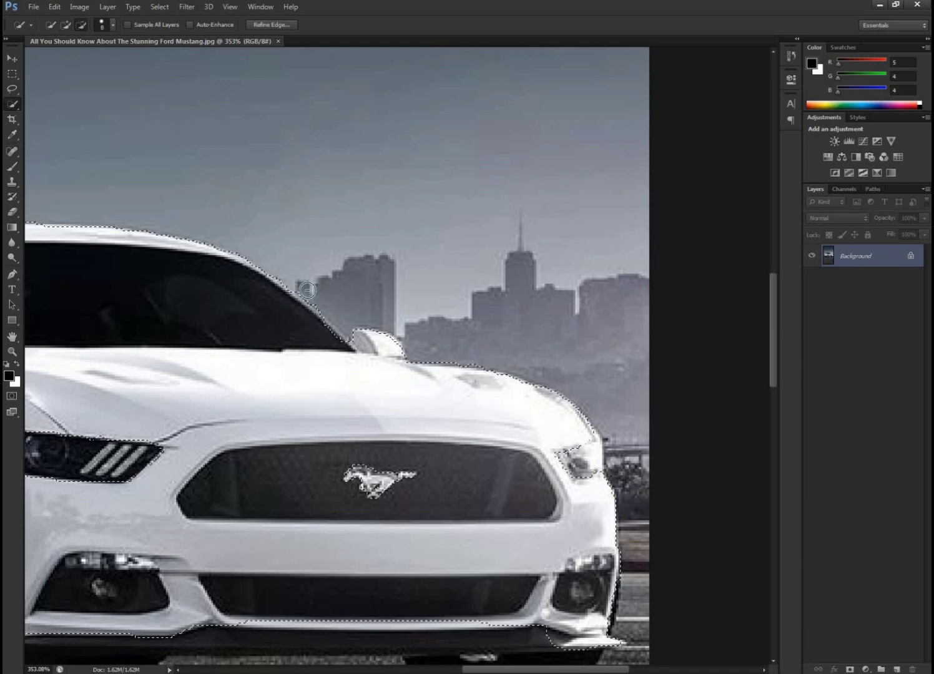
click(66, 24)
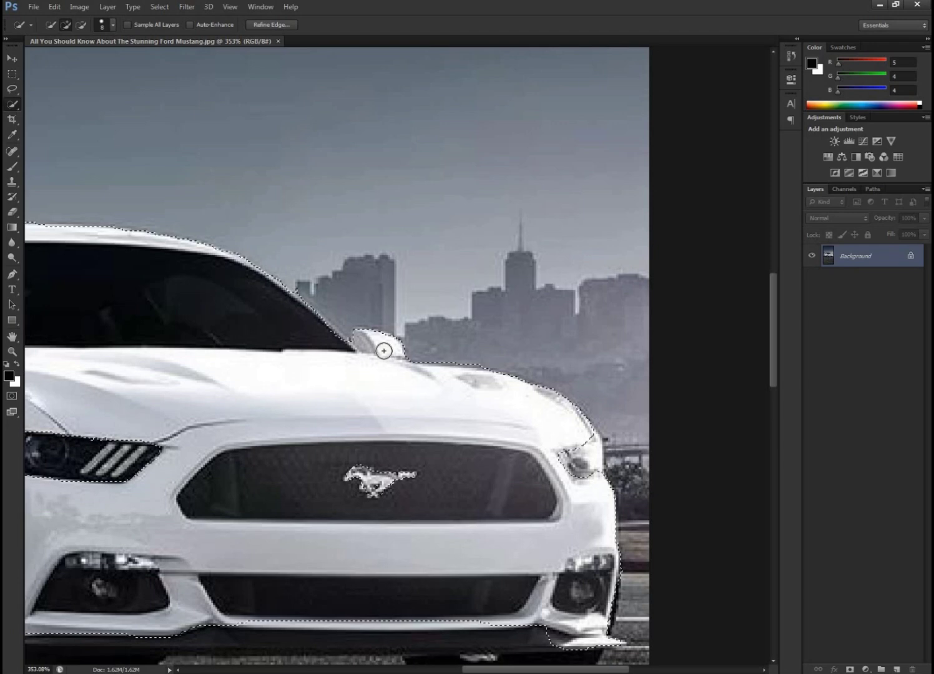
Step: Shrink the Quick Selection brush and subtract the grille's running-horse badge from the car selection
scroll(371, 479, down, 1)
scroll(321, 491, down, 1)
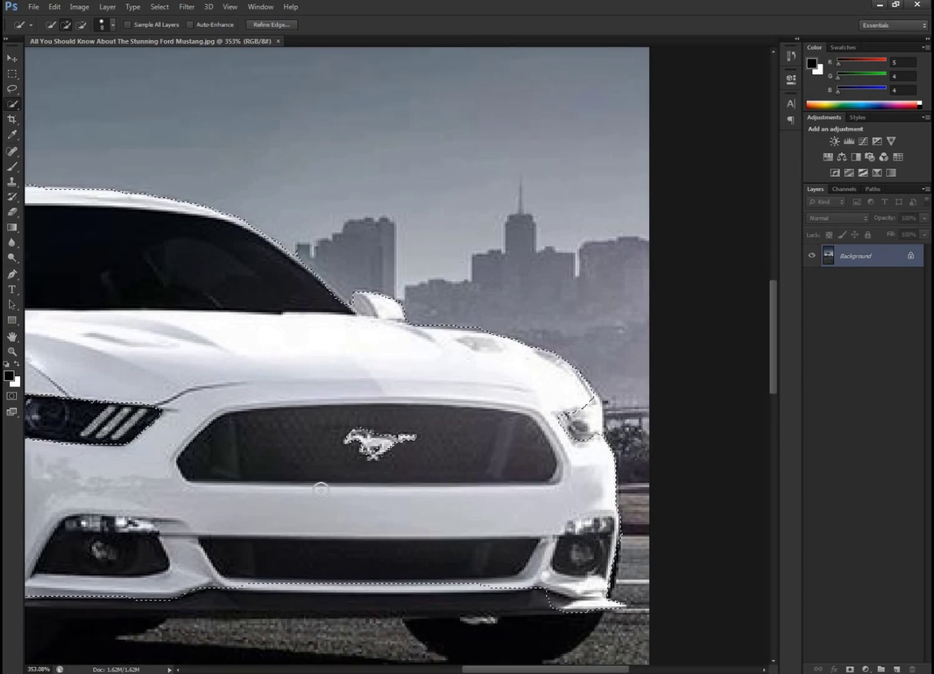
scroll(323, 488, down, 1)
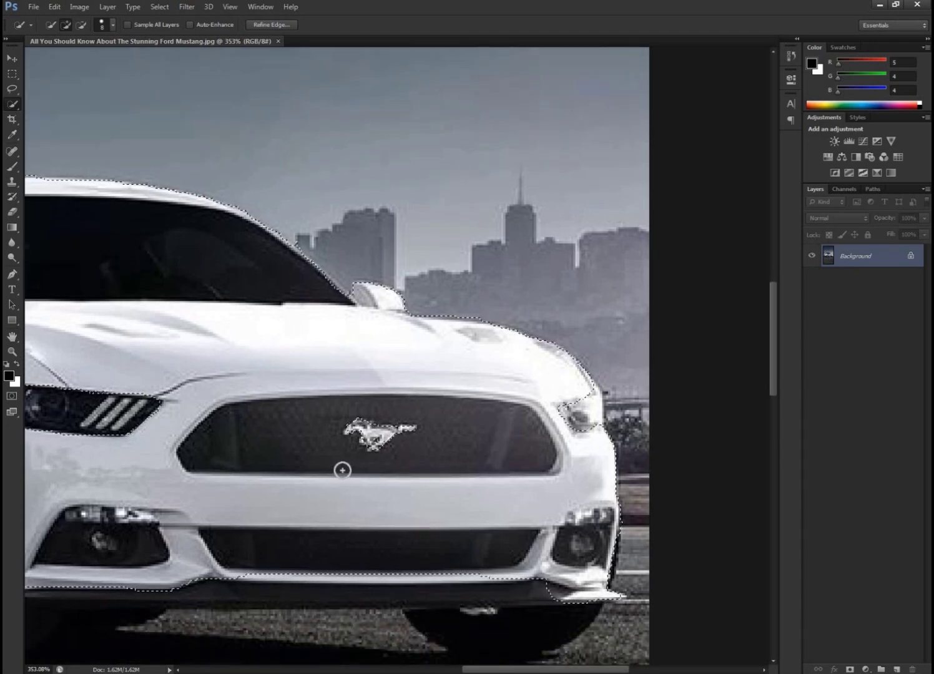
scroll(342, 470, down, 1)
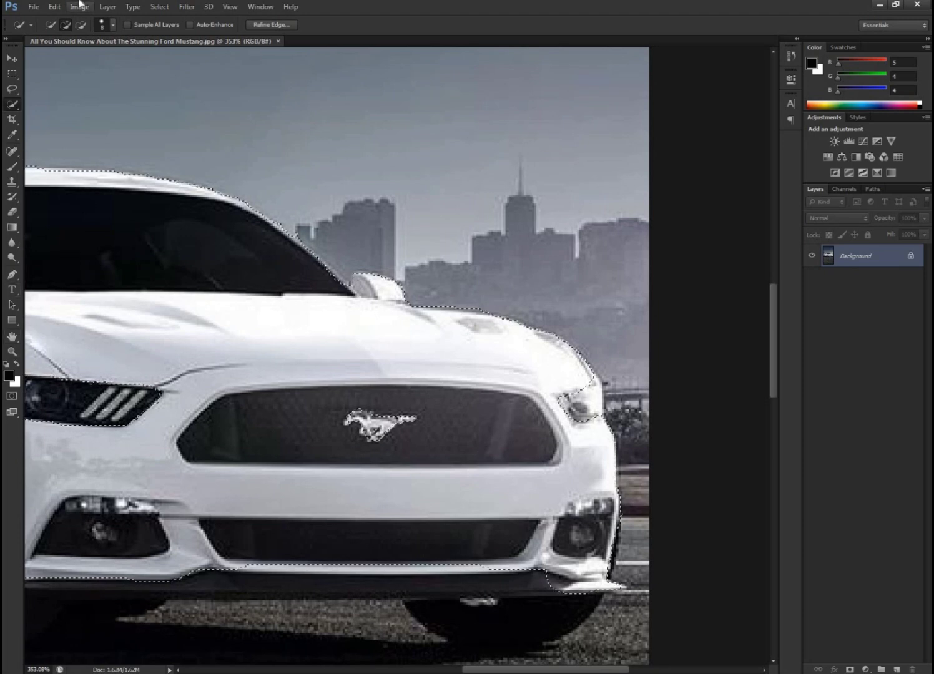
click(113, 25)
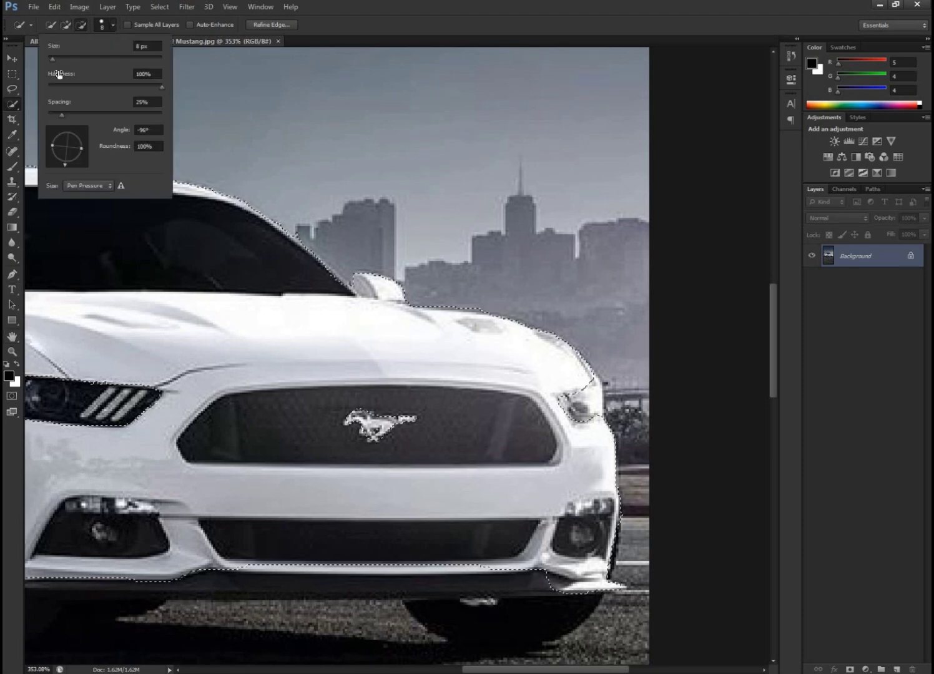
drag(57, 60, 51, 59)
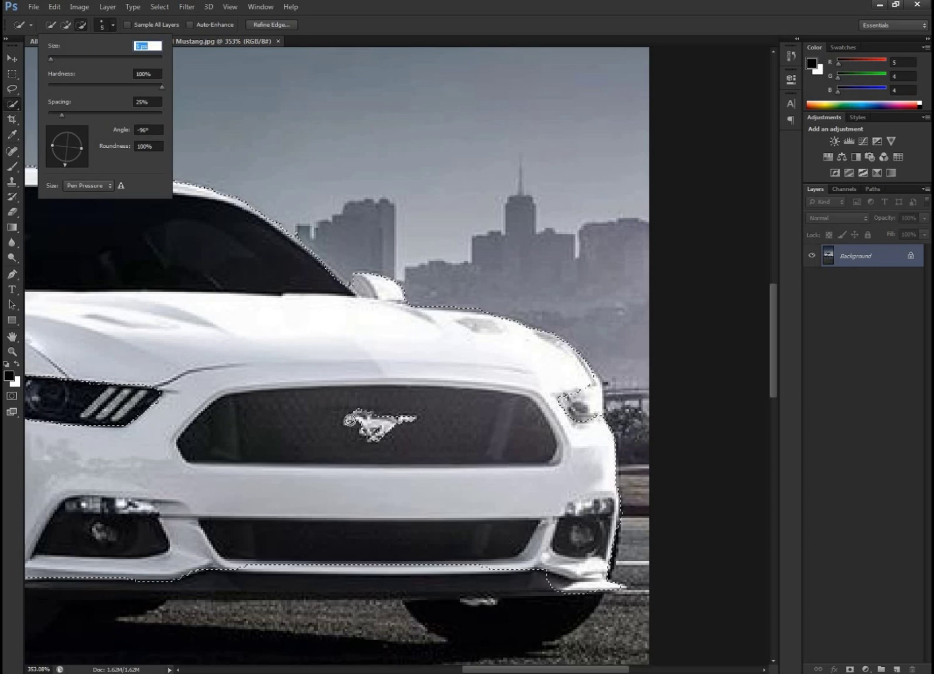
key(Return)
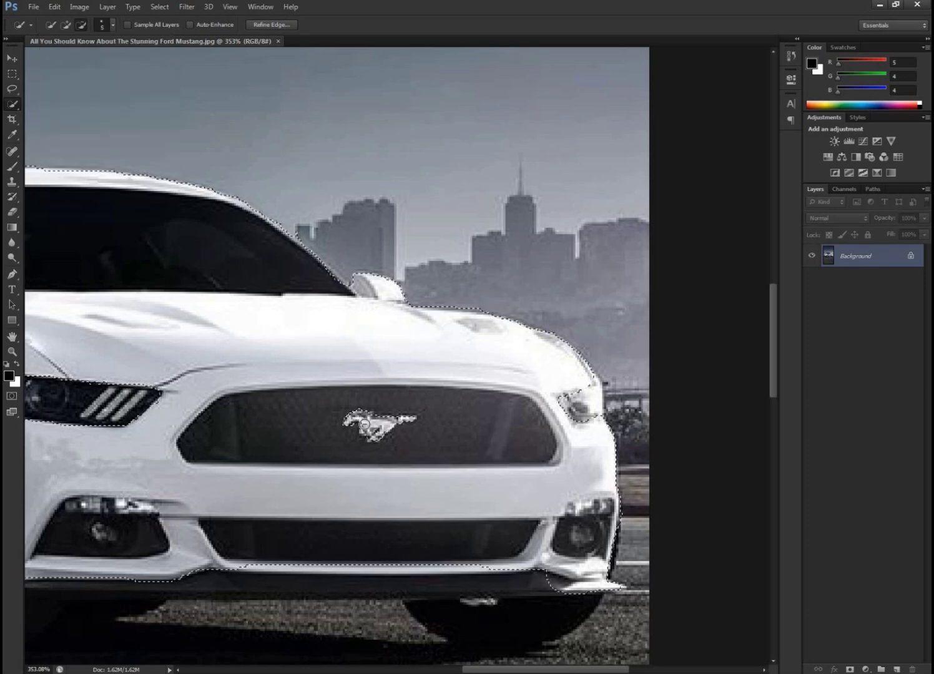
drag(365, 428, 388, 437)
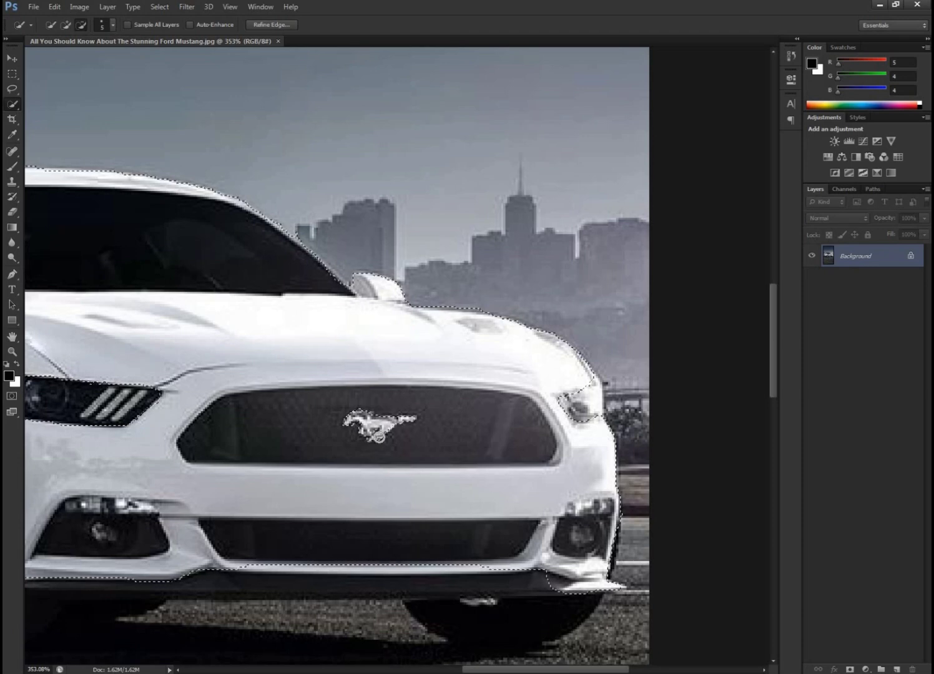
scroll(599, 515, down, 1)
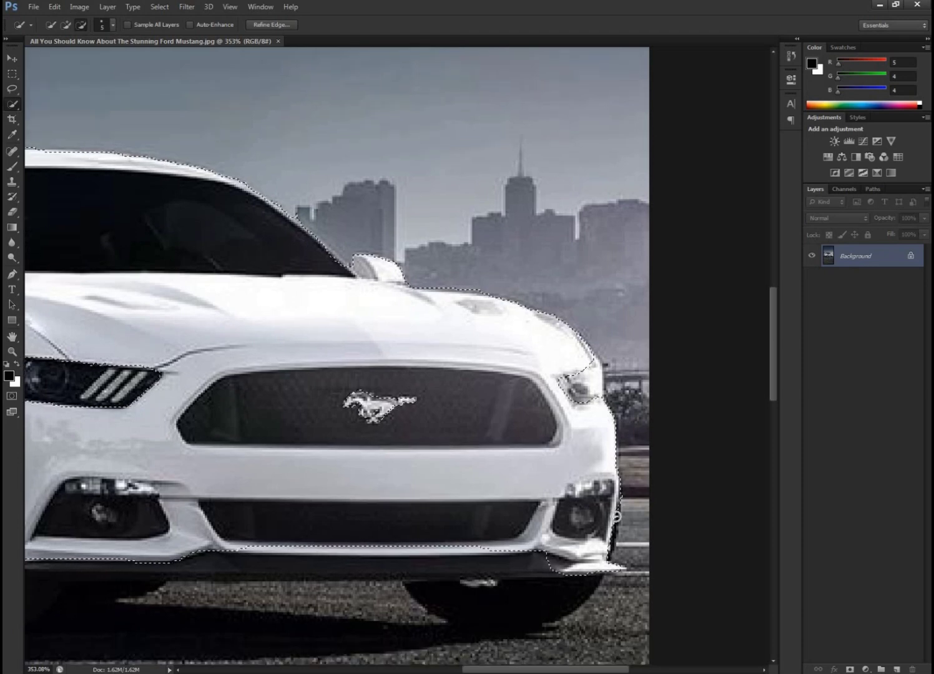
scroll(616, 517, up, 1)
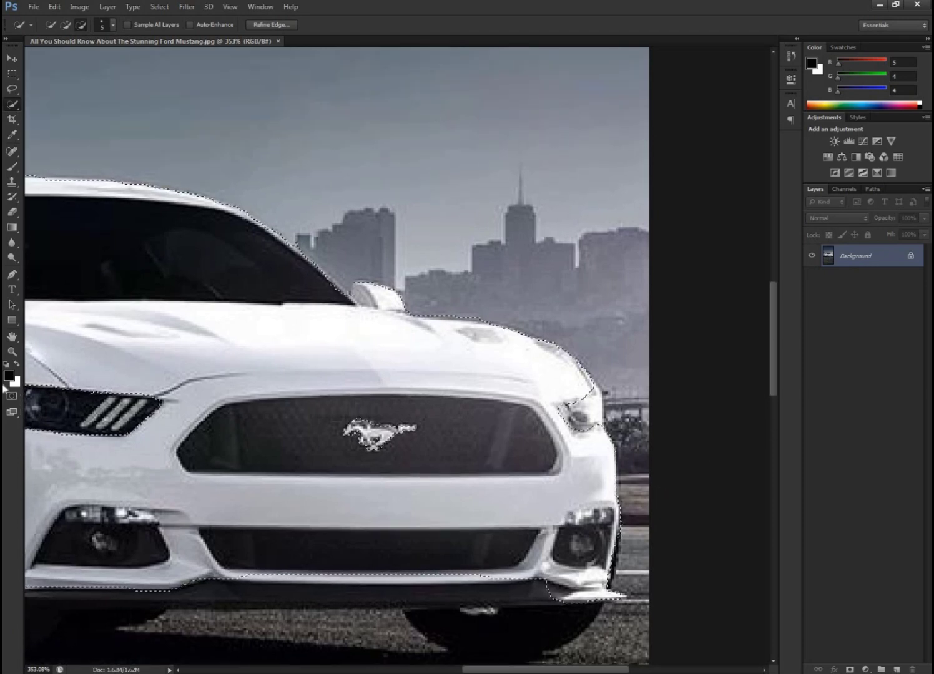
click(12, 351)
Step: Zoom out to show the whole photo and return to Quick Selection, keeping the Mustang selected
mouse_move(437, 439)
mouse_down()
mouse_move(318, 439)
mouse_move(315, 447)
mouse_up()
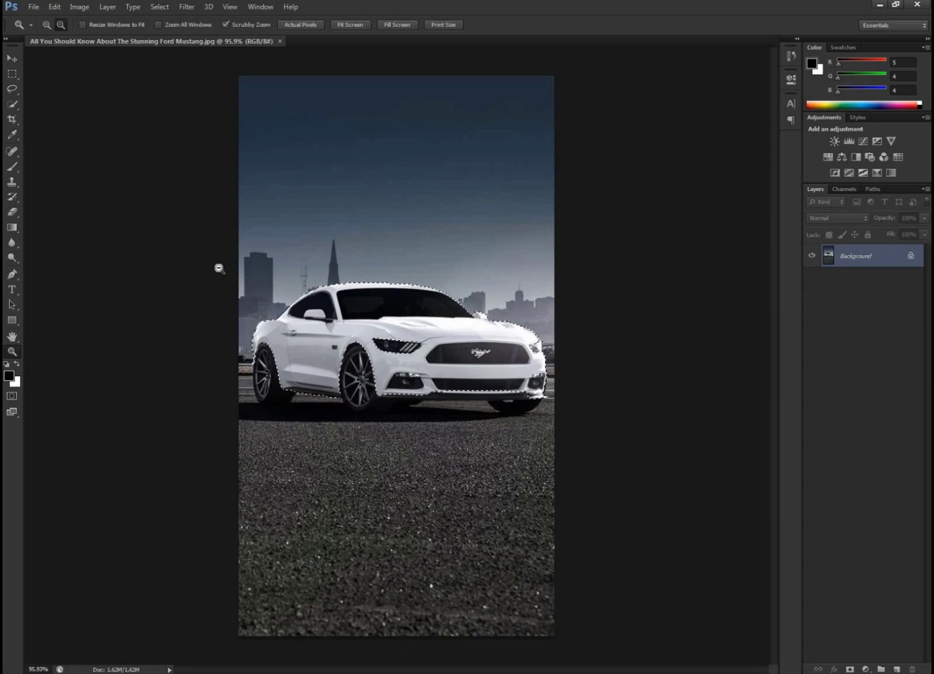
click(13, 104)
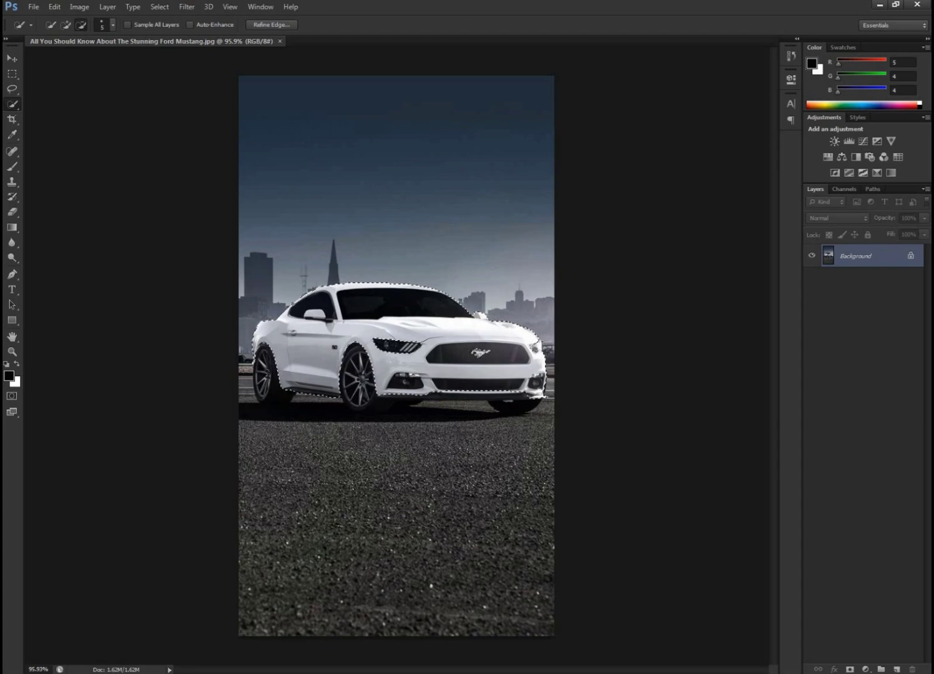
click(66, 24)
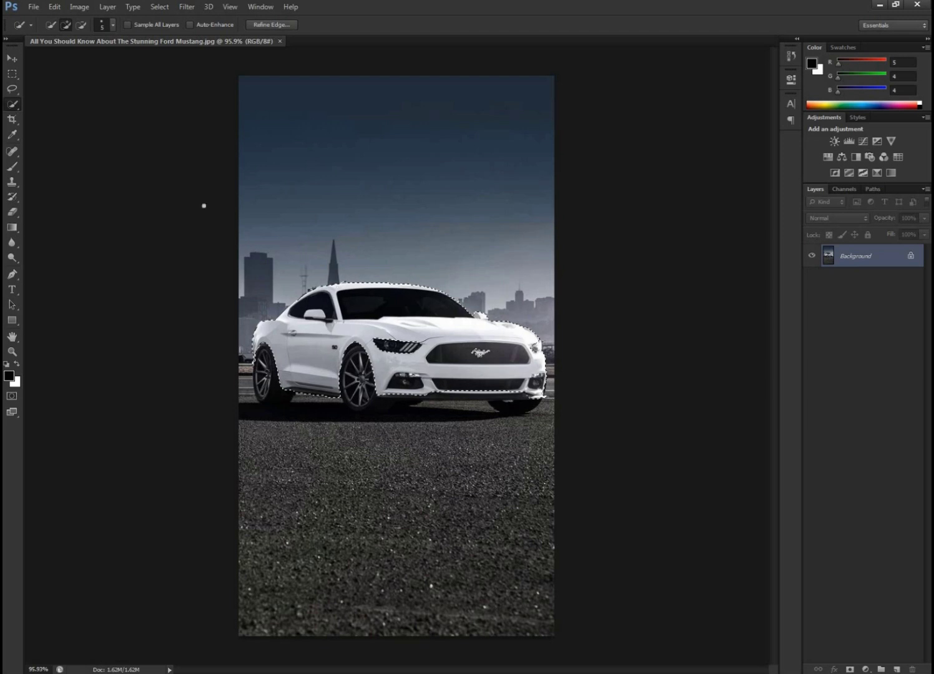
click(81, 25)
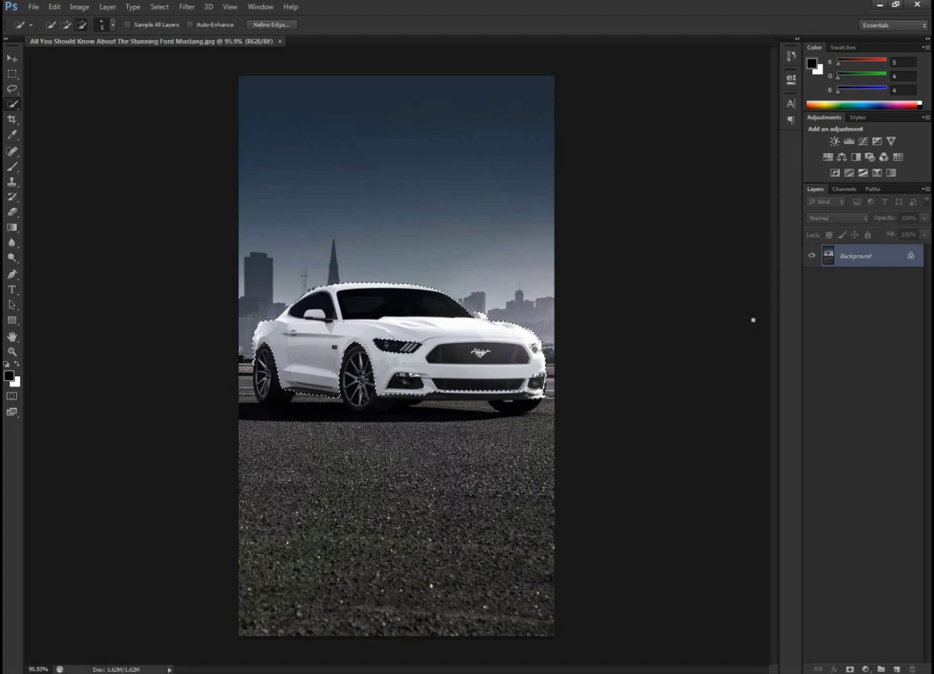
Step: Add a car-masked Hue/Saturation layer, colorized pale lavender at Hue 232, Saturation 25
click(865, 669)
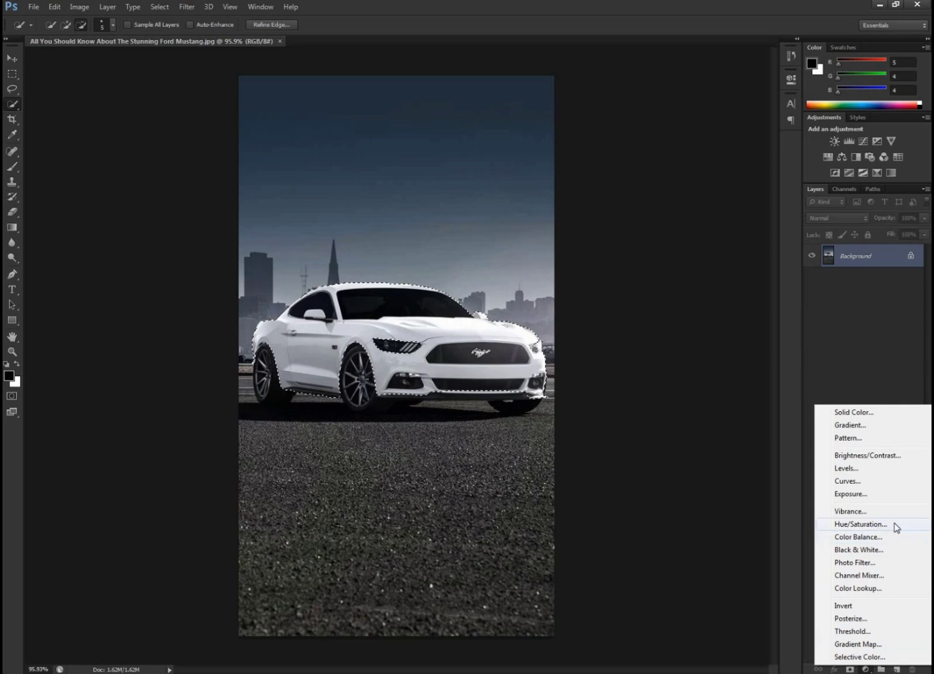
click(861, 525)
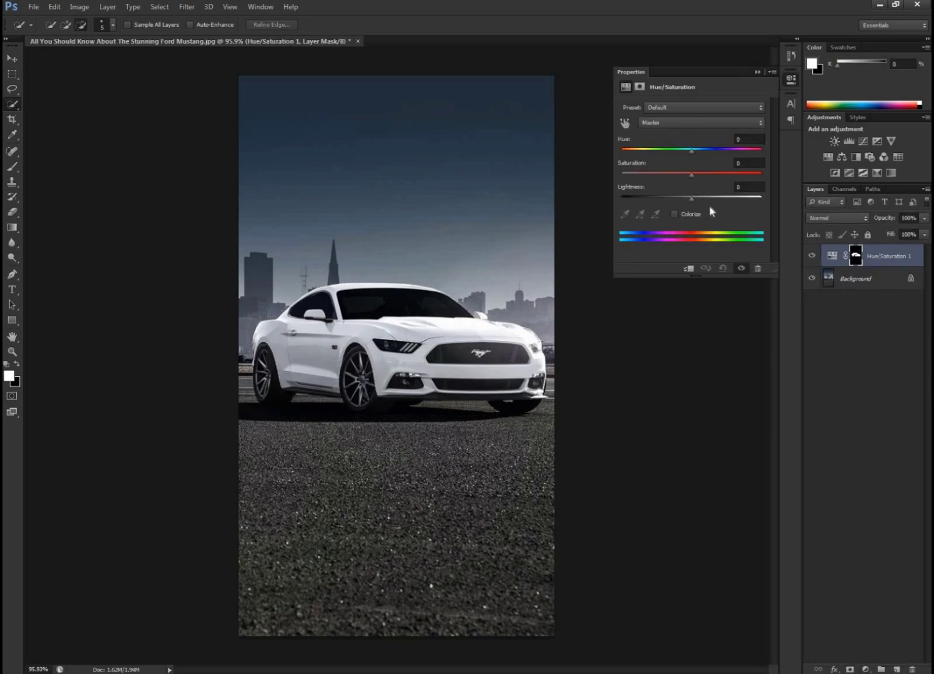
click(625, 123)
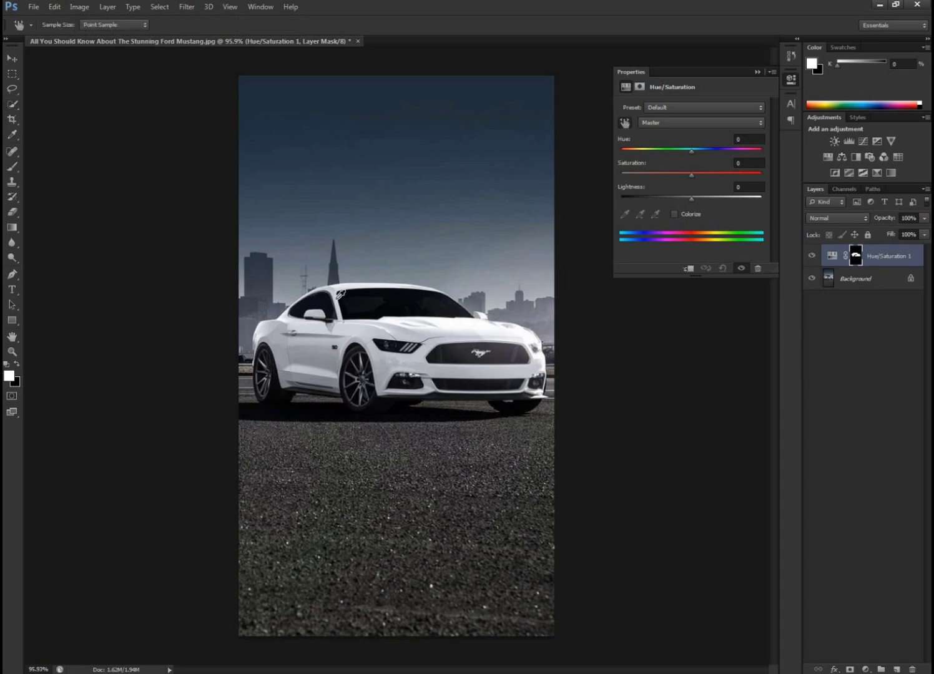
click(674, 214)
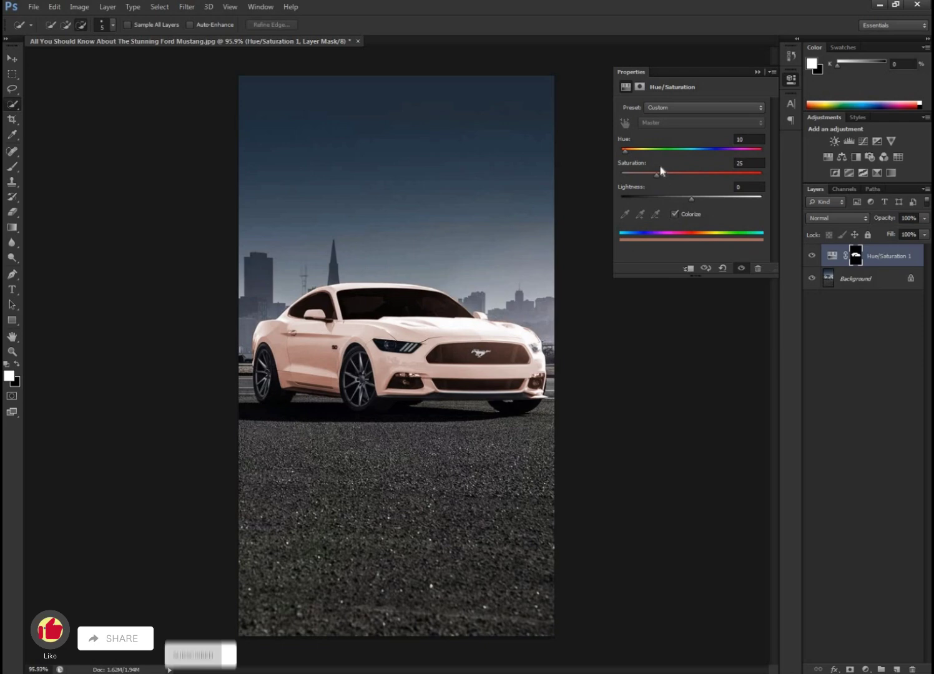
drag(648, 152, 755, 150)
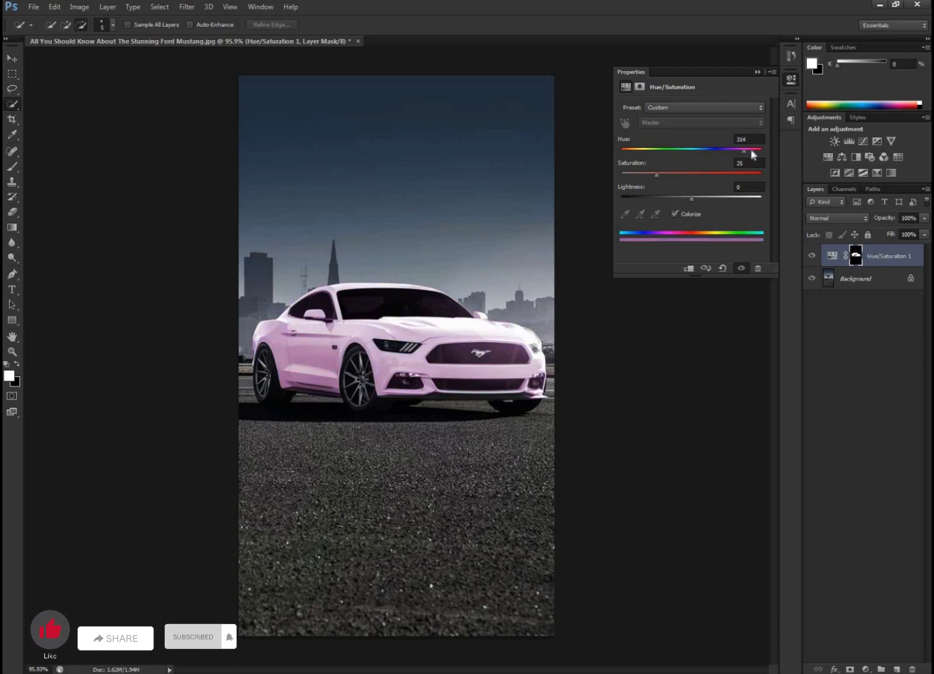
drag(755, 150, 711, 150)
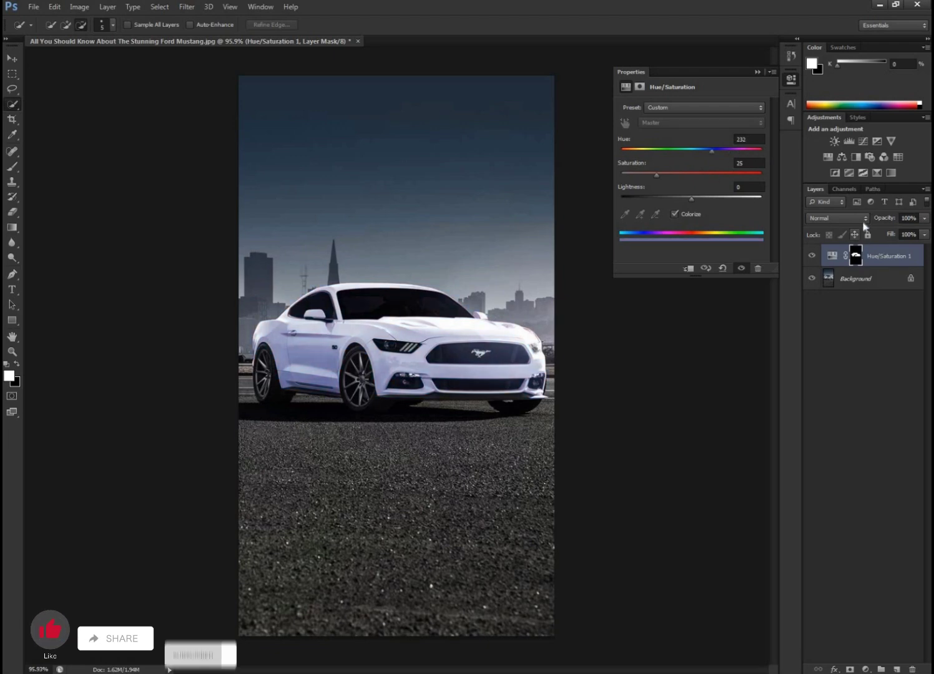
click(865, 218)
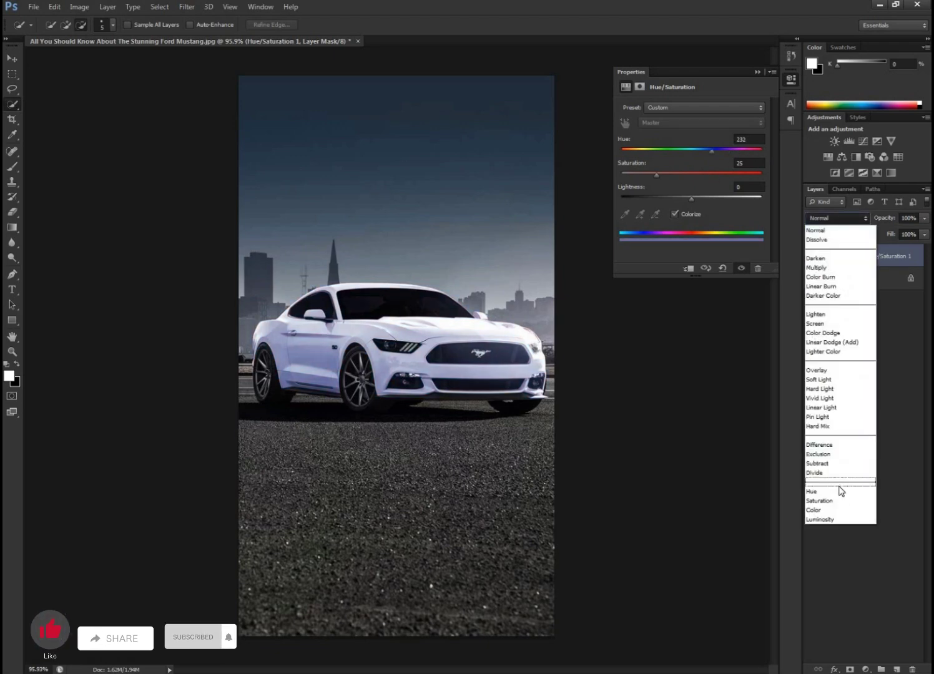
Step: Set the adjustment layer's blend mode to Color and shift the hue to turn the car green
click(869, 510)
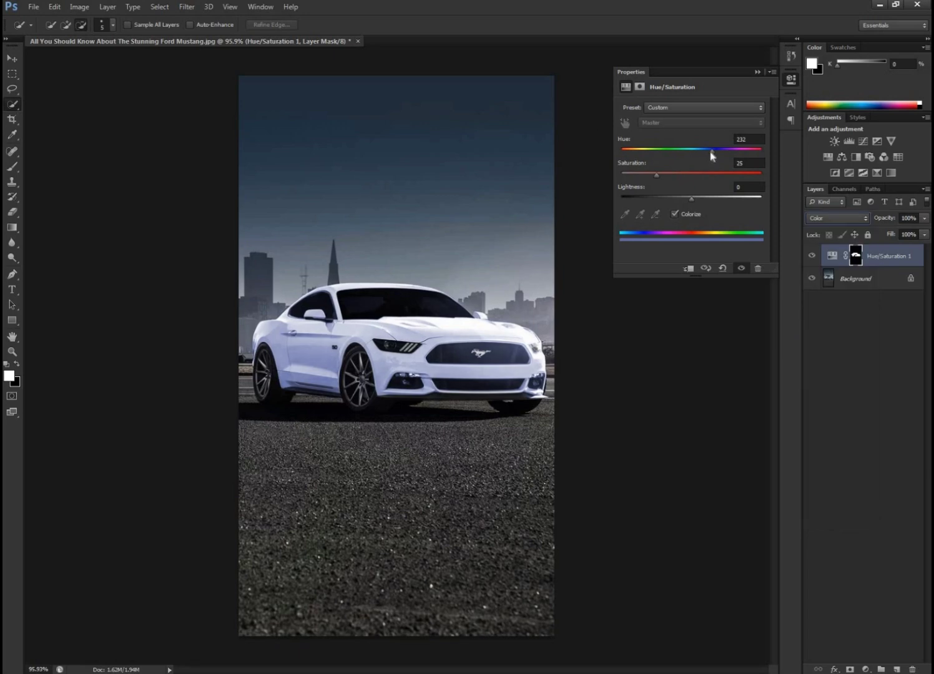
mouse_move(711, 152)
mouse_down()
mouse_move(748, 148)
mouse_move(731, 176)
mouse_move(754, 177)
mouse_move(697, 166)
mouse_move(765, 175)
mouse_up()
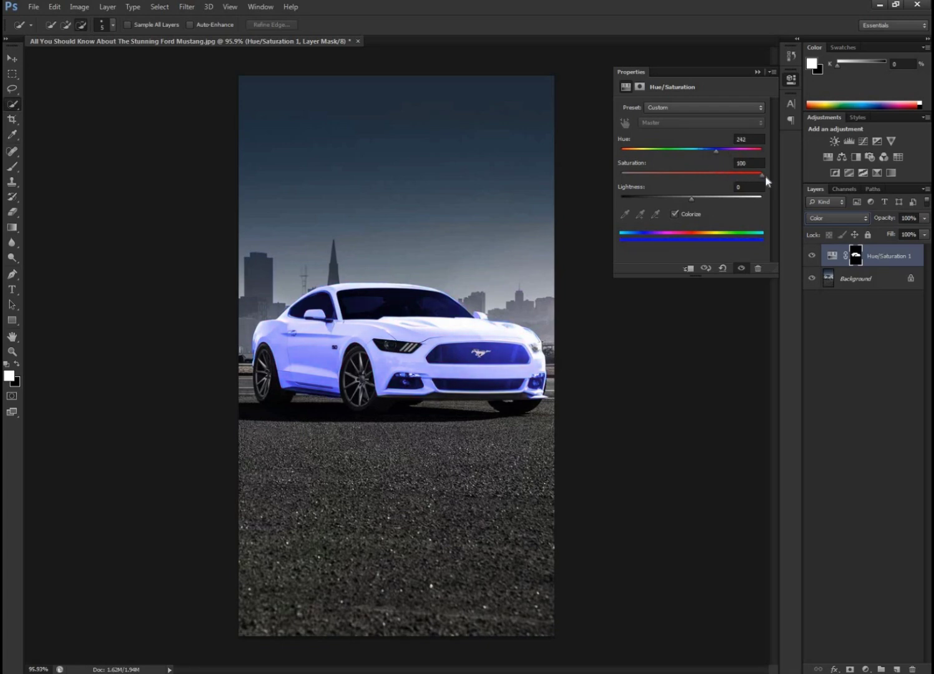
mouse_move(691, 199)
mouse_down()
mouse_move(641, 215)
mouse_move(731, 206)
mouse_move(676, 222)
mouse_up()
mouse_move(707, 152)
mouse_down()
mouse_move(680, 152)
mouse_move(679, 168)
mouse_move(663, 168)
mouse_up()
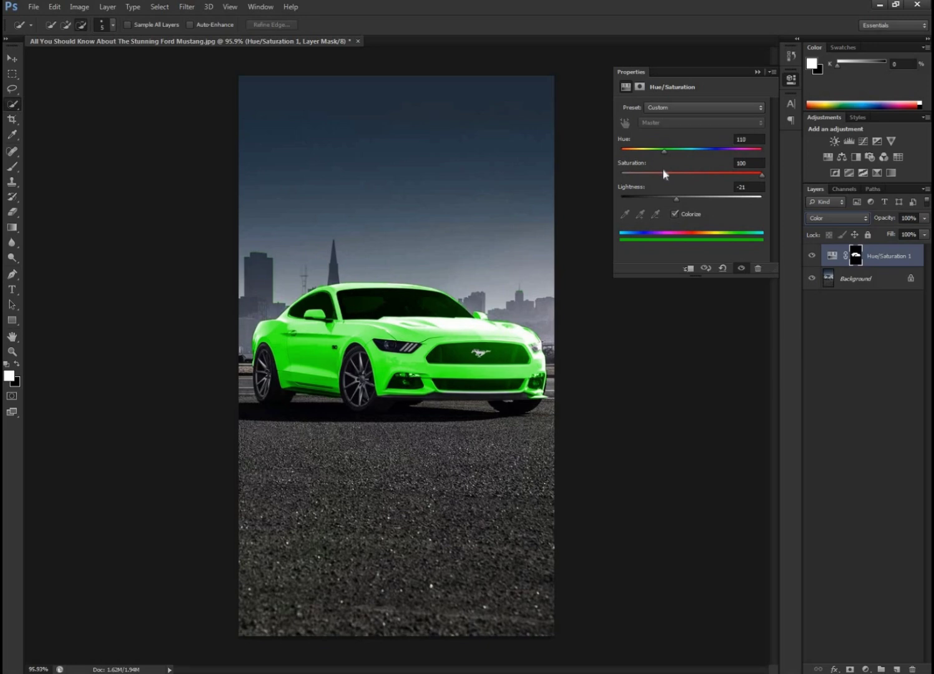
Step: Tune the green to Hue 107, Saturation 100 and Lightness -65, then collapse the Properties panel
mouse_move(753, 175)
mouse_down()
mouse_move(641, 204)
mouse_move(729, 195)
mouse_move(712, 202)
mouse_up()
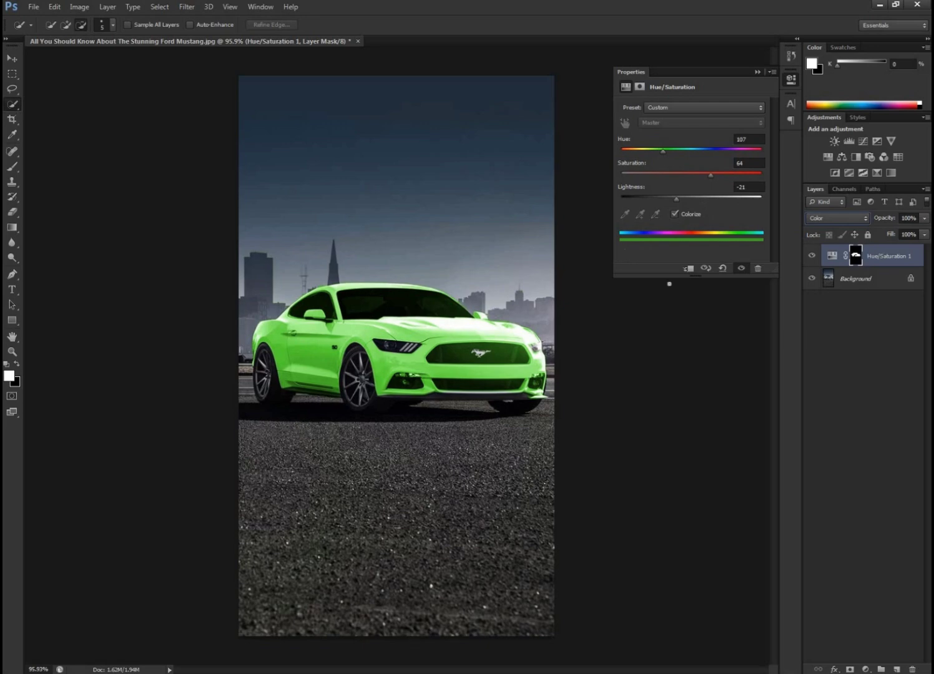
mouse_move(678, 204)
mouse_down()
mouse_move(667, 219)
mouse_move(674, 219)
mouse_move(649, 222)
mouse_up()
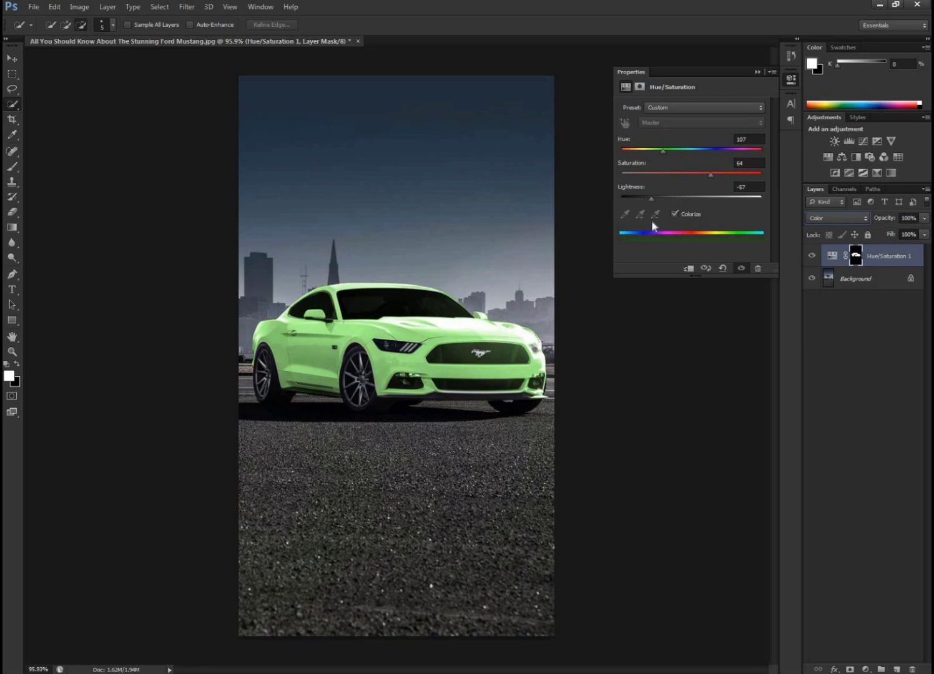
drag(675, 173, 661, 175)
drag(719, 180, 753, 183)
drag(651, 202, 646, 203)
click(756, 72)
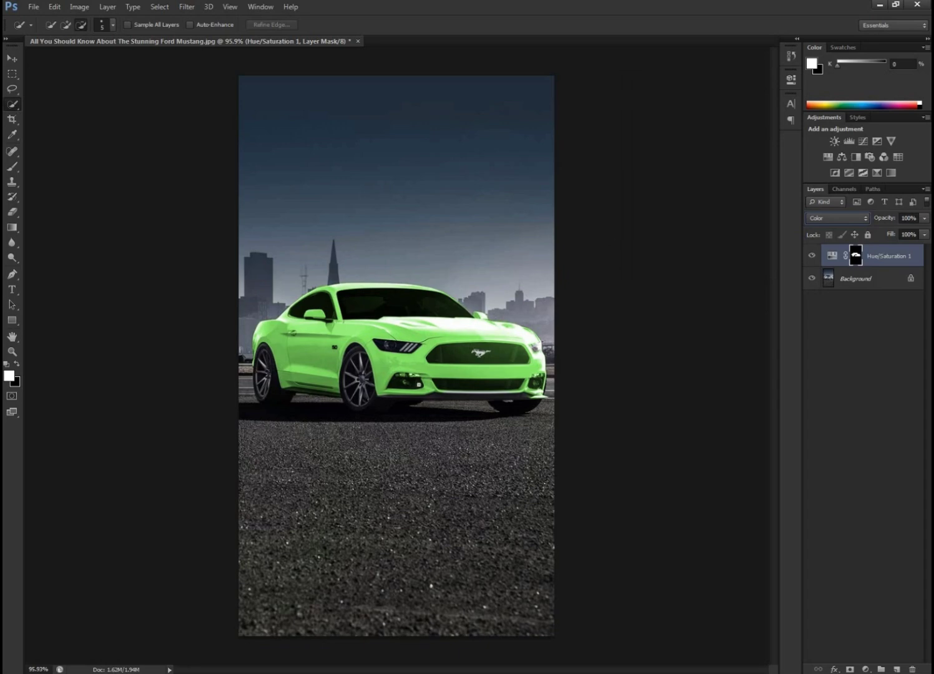